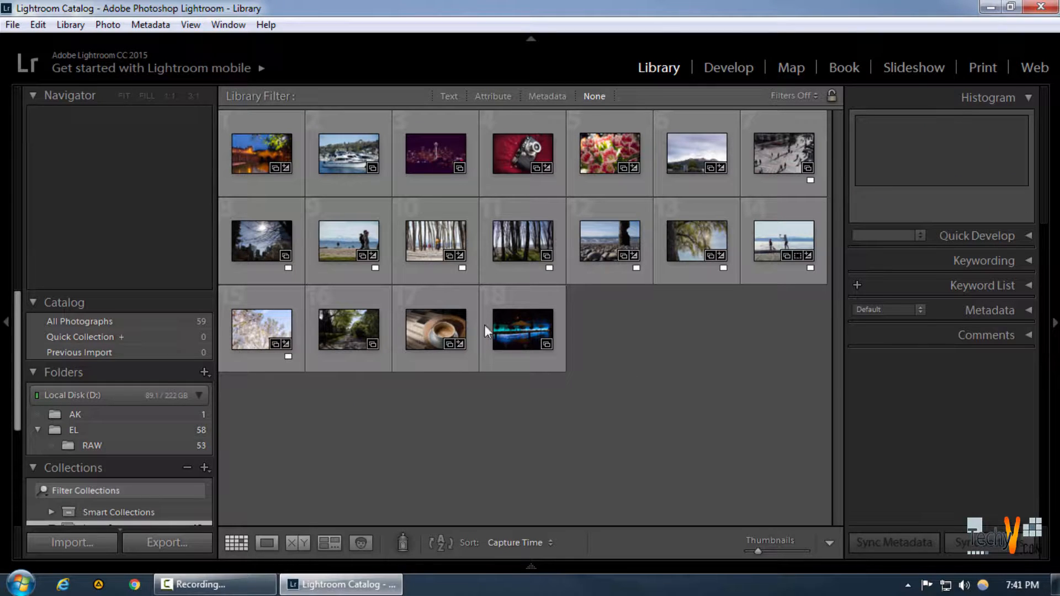
Select the night river, red-background camera, coffee cup and willow tree photos and open them in the Print module.
left_click(259, 141)
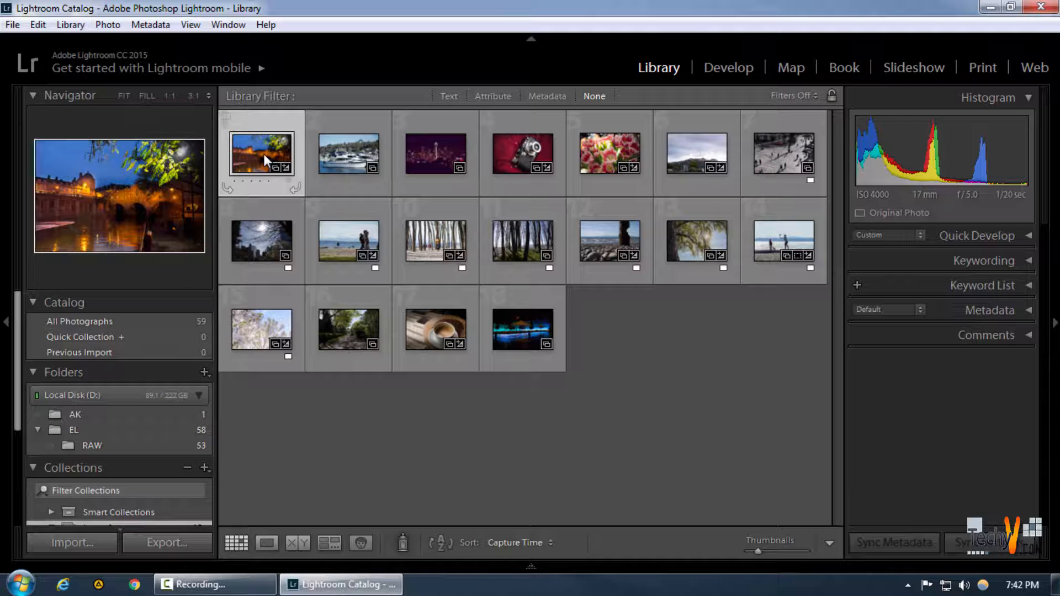
mouse_move(263, 154)
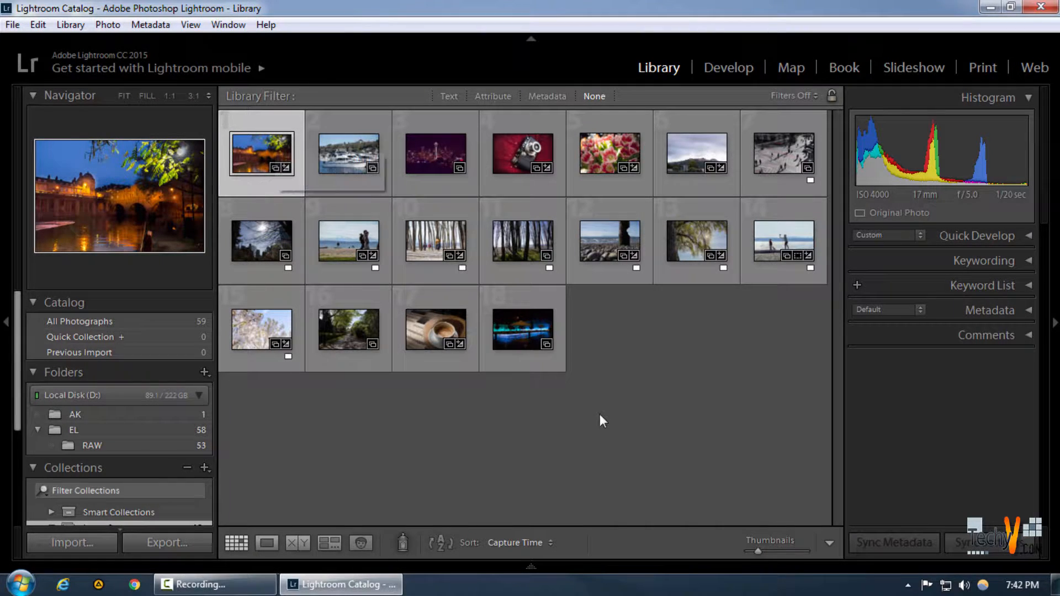
mouse_move(329, 142)
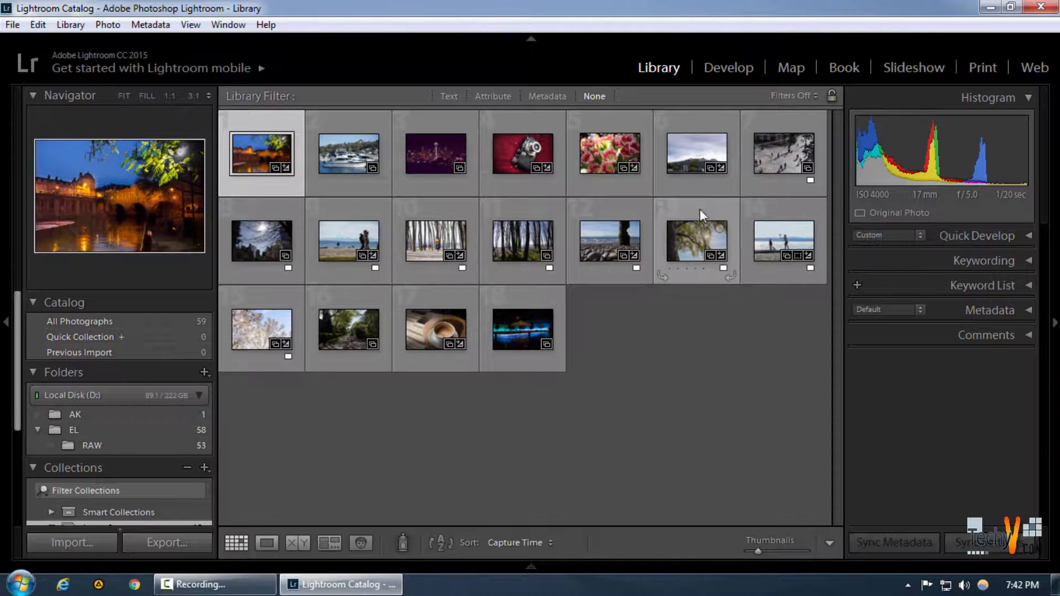
left_click(519, 142, "ctrl")
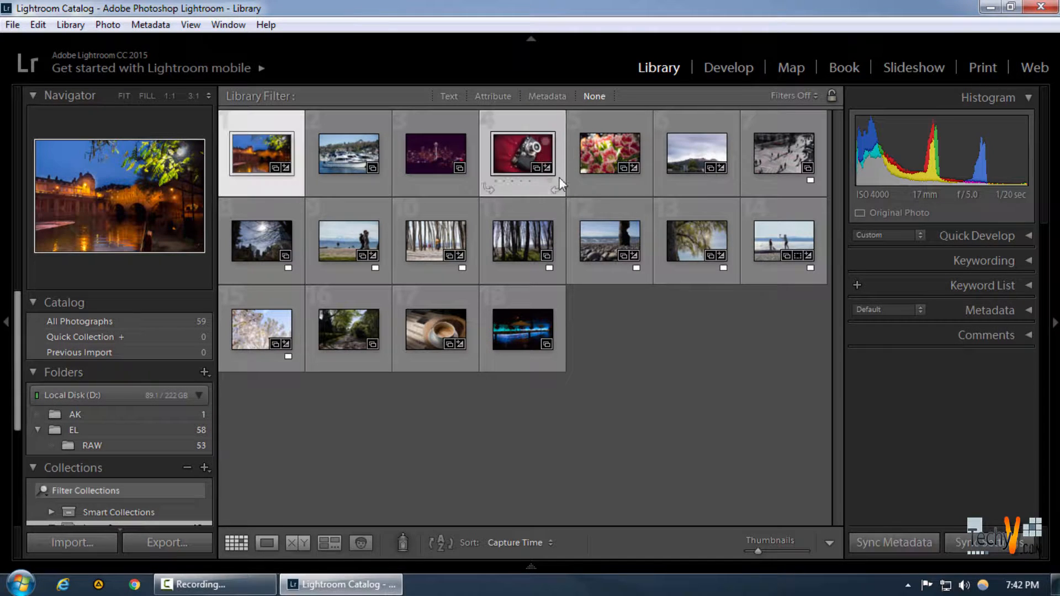
left_click(422, 327, "ctrl")
left_click(681, 235, "ctrl")
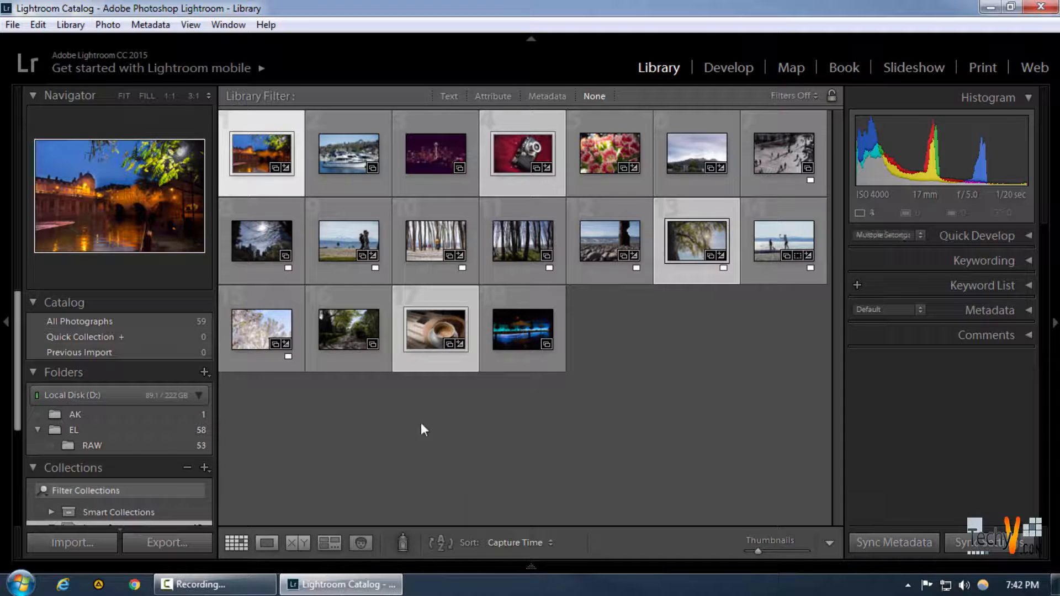
left_click(978, 71)
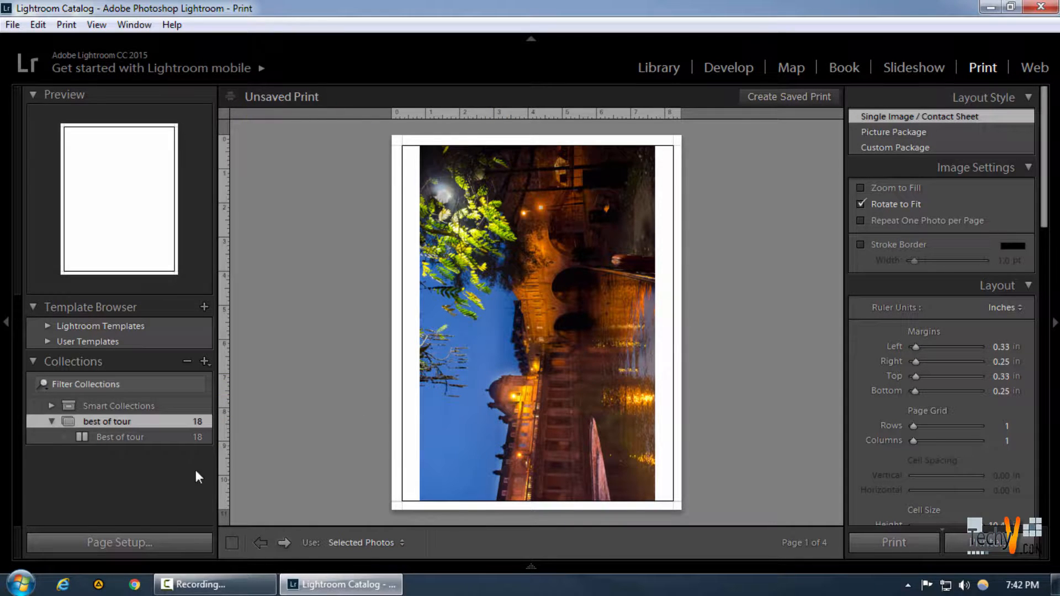
Choose Foxit Reader PDF Printer in the page setup and set its layout orientation to Landscape.
left_click(143, 545)
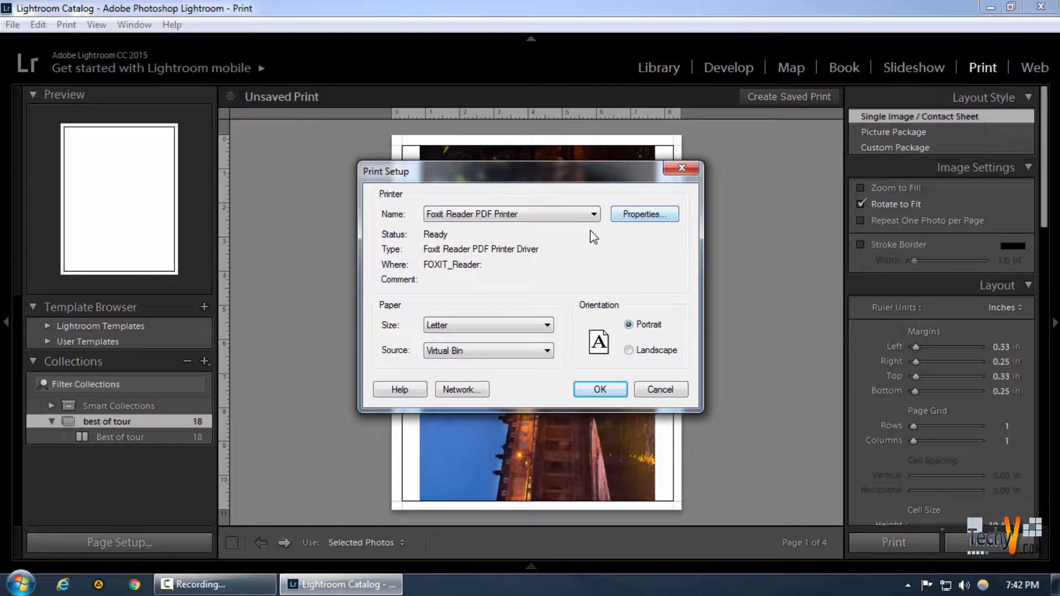
left_click(546, 216)
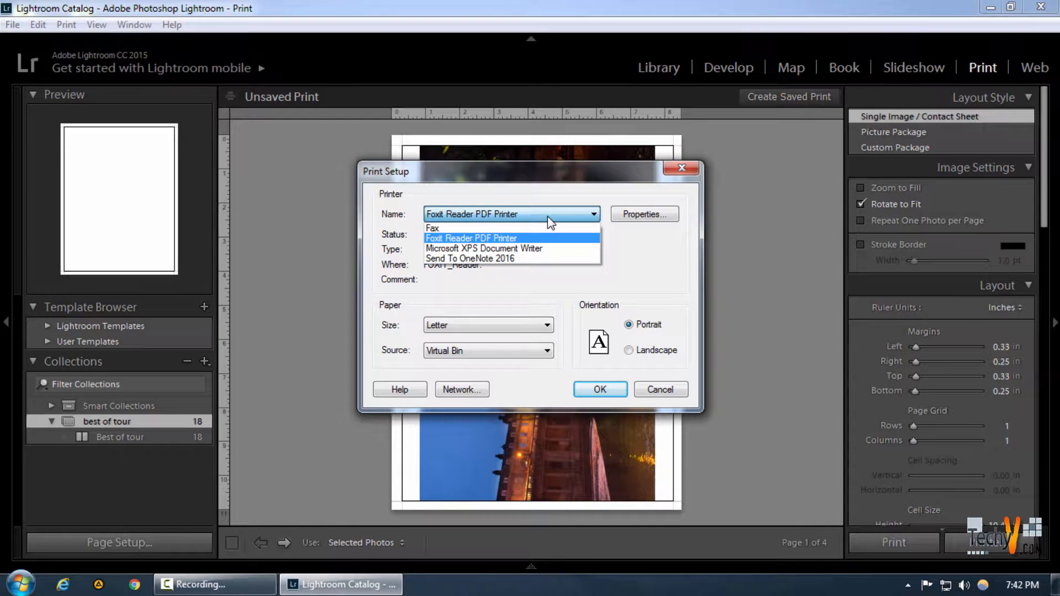
left_click(552, 238)
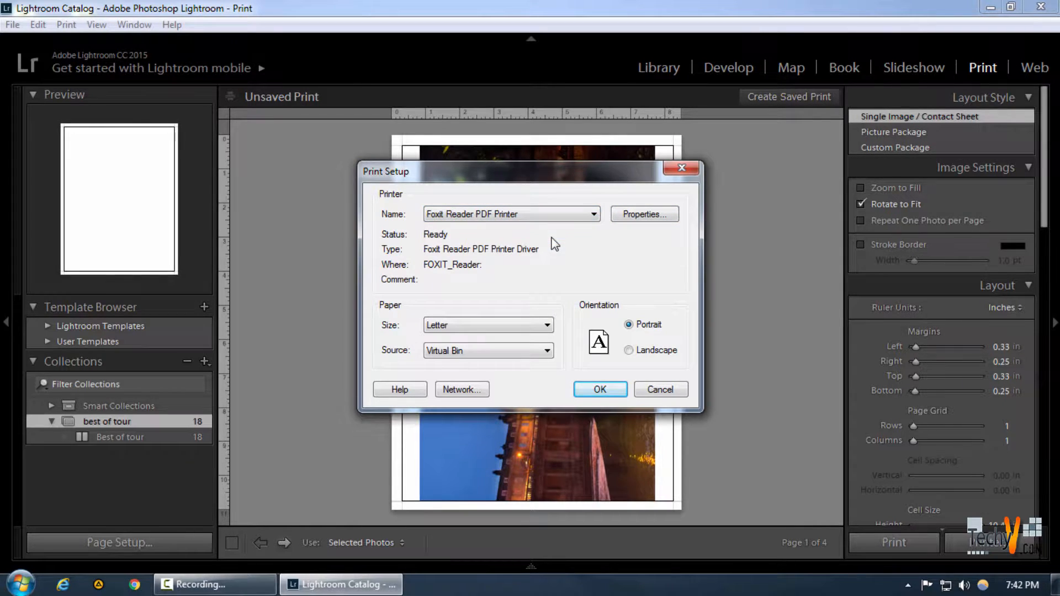
left_click(652, 221)
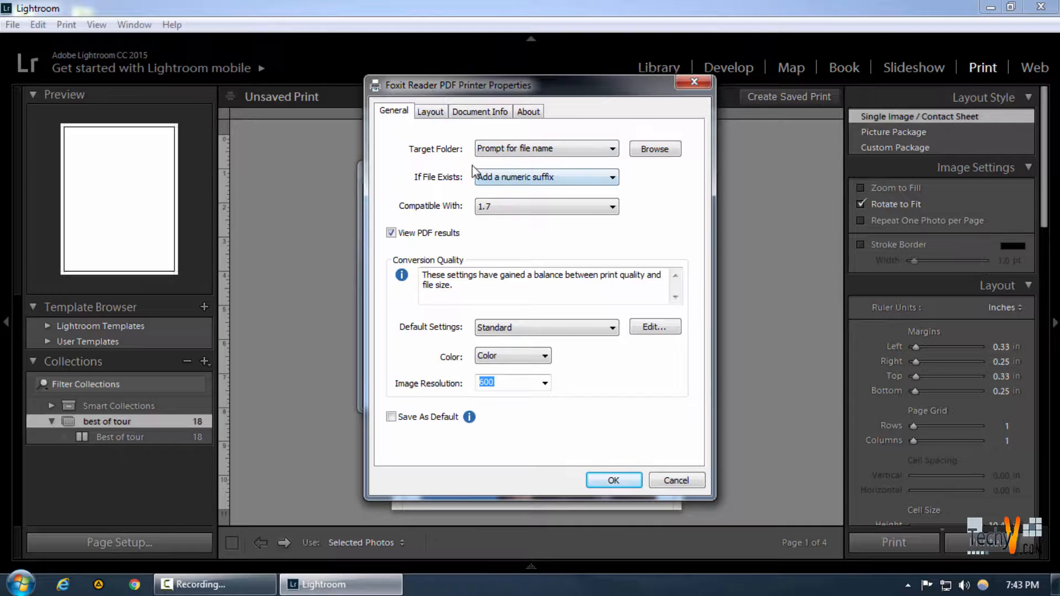
left_click(431, 112)
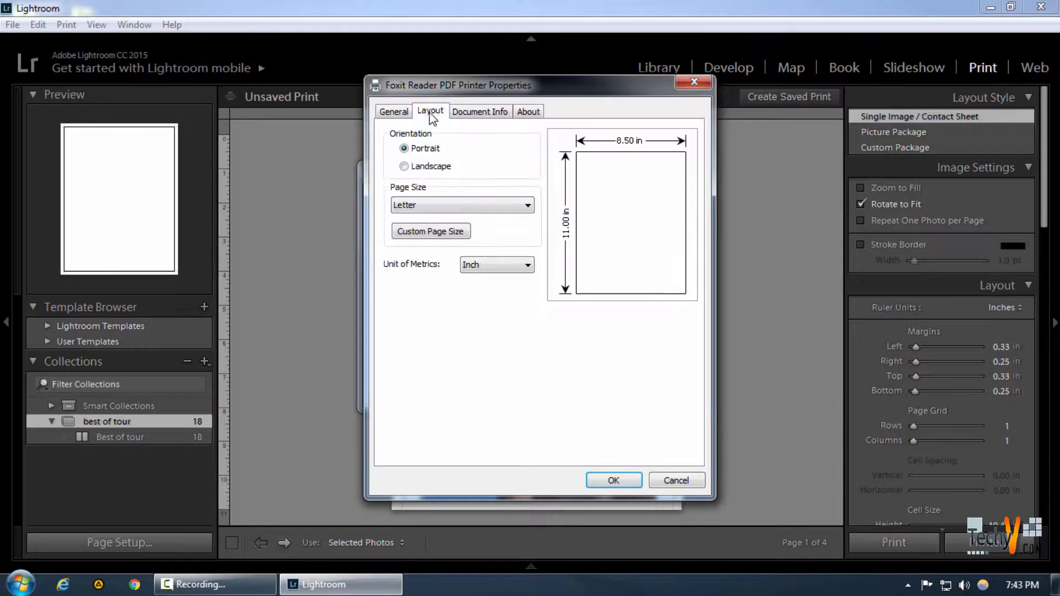
left_click(433, 168)
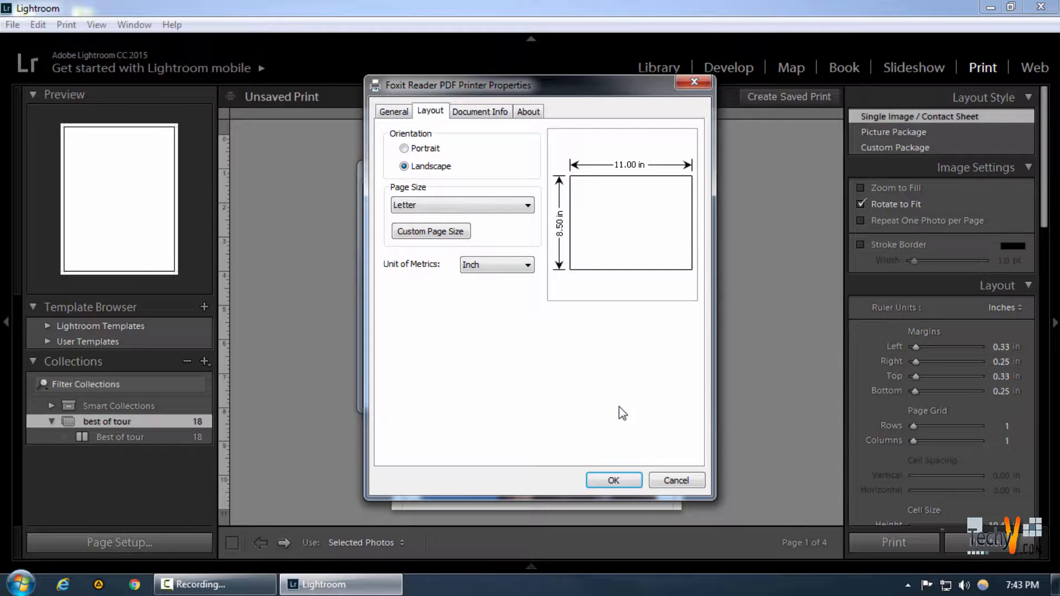
Set the PDF printer's default settings to High Quality Print and accept the printer properties and print setup.
left_click(405, 112)
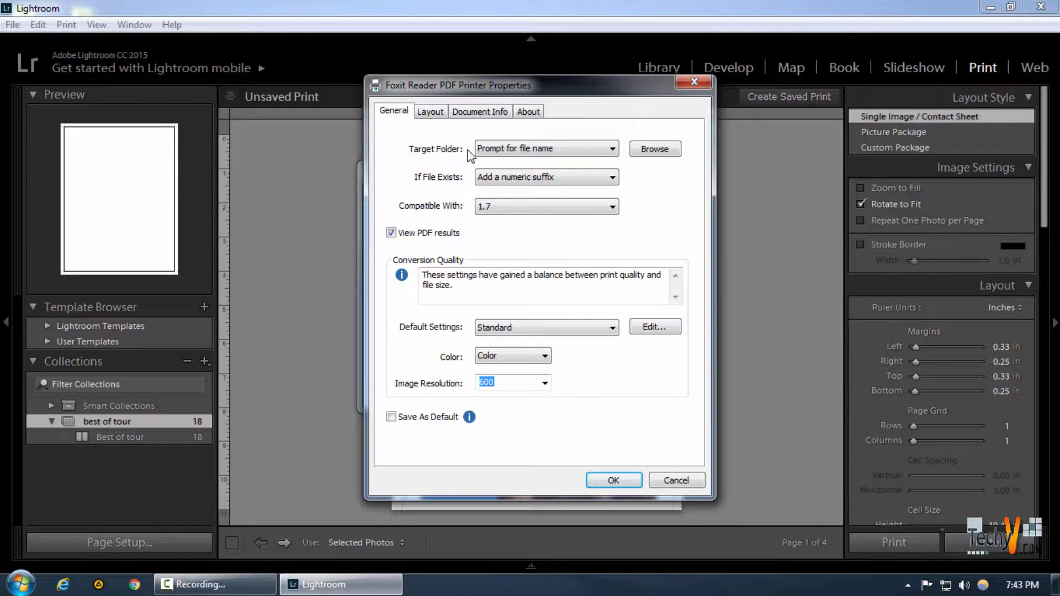
left_click(519, 326)
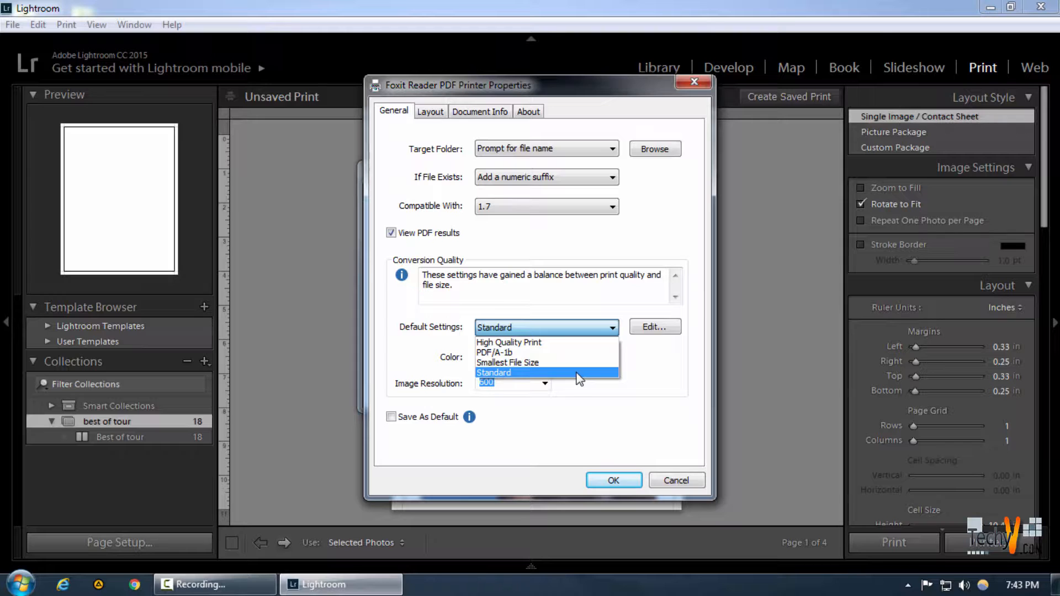
left_click(585, 343)
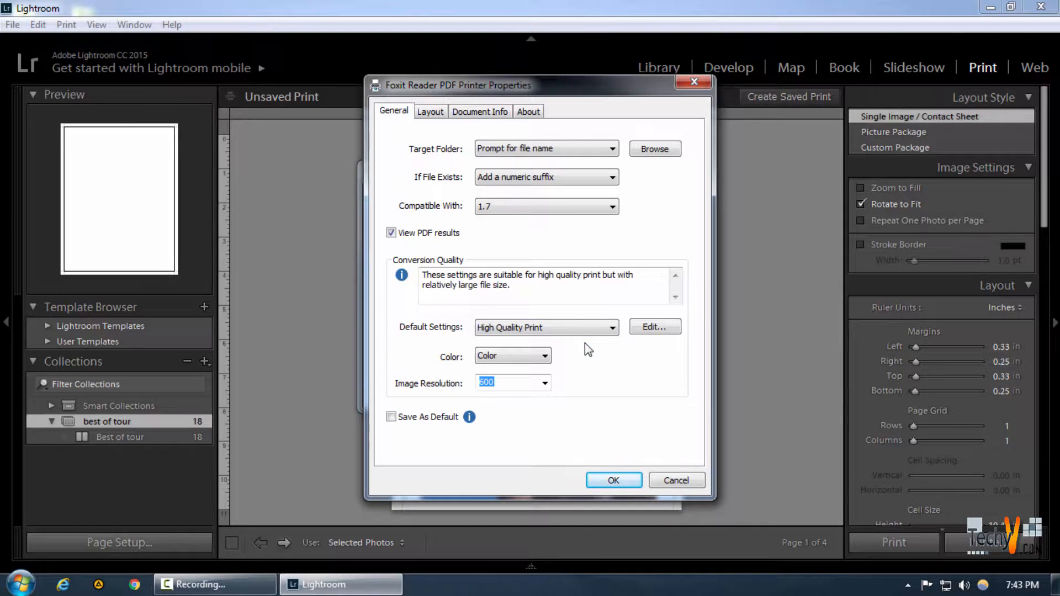
left_click(538, 210)
left_click(644, 202)
left_click(571, 148)
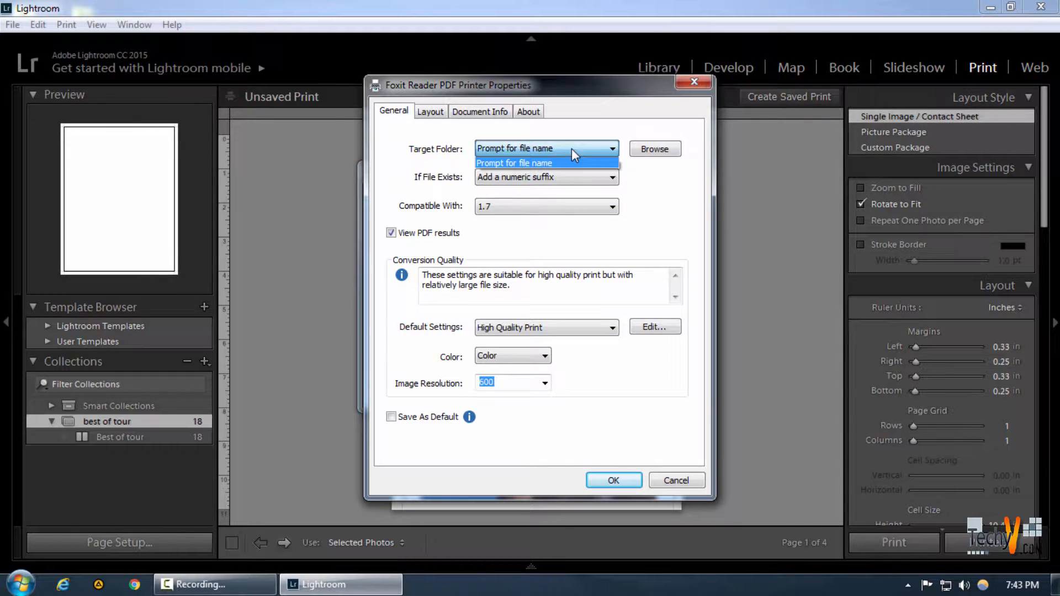
left_click(636, 158)
left_click(646, 149)
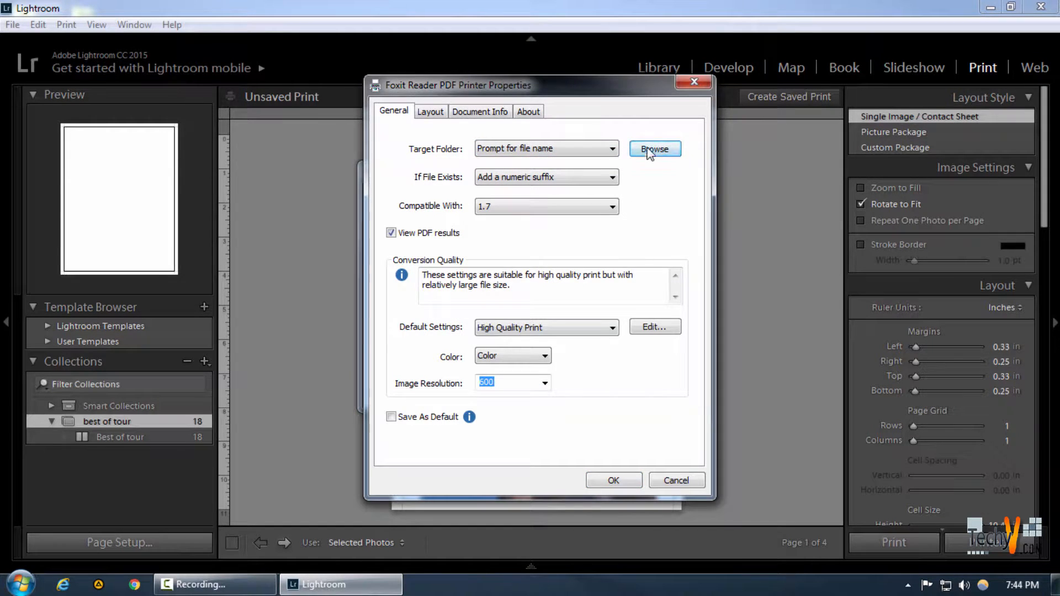
left_click(625, 393)
mouse_move(468, 418)
left_click(610, 481)
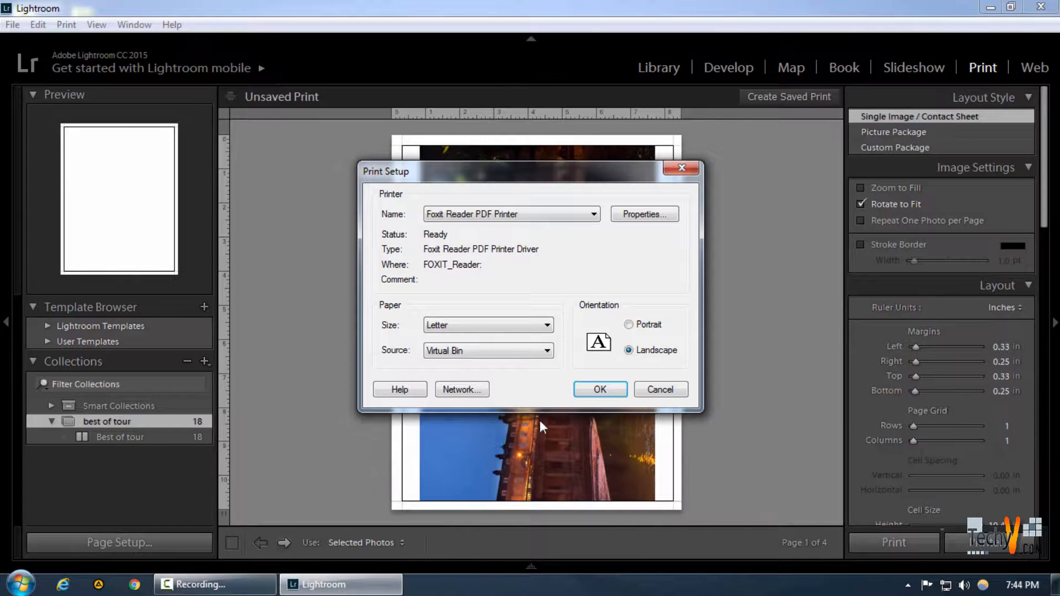
left_click(591, 391)
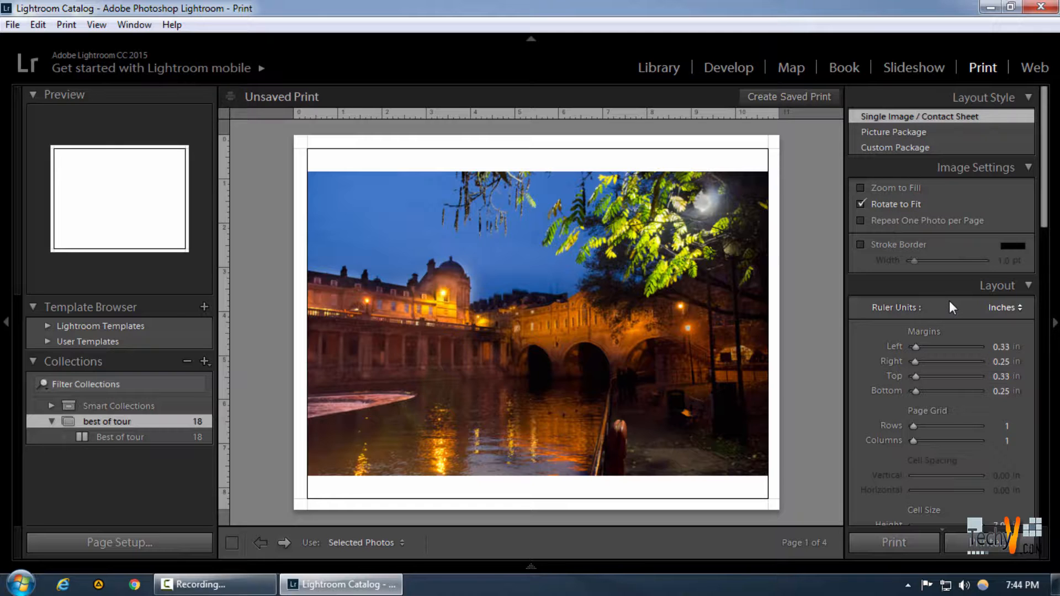
Enable Zoom to Fill so the photo covers the whole image cell.
scroll(962, 333, "down", 10)
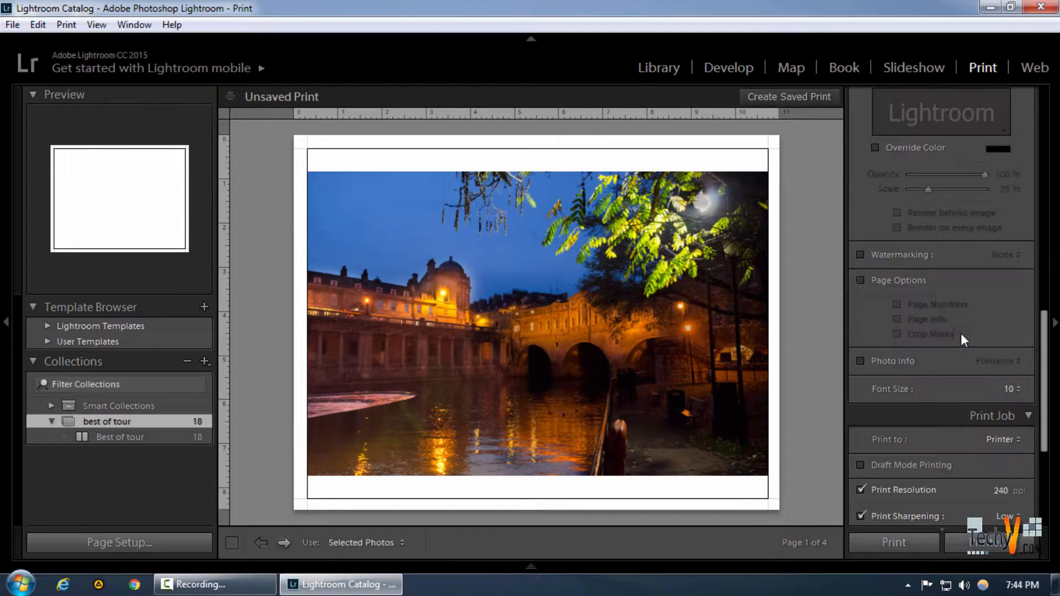
scroll(960, 333, "up", 12)
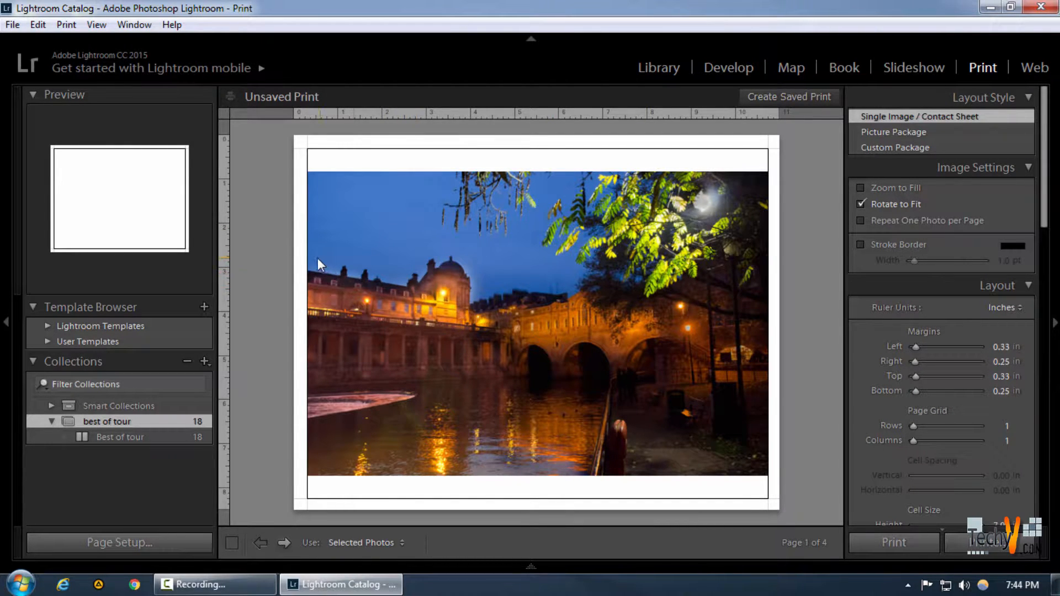
left_click(883, 189)
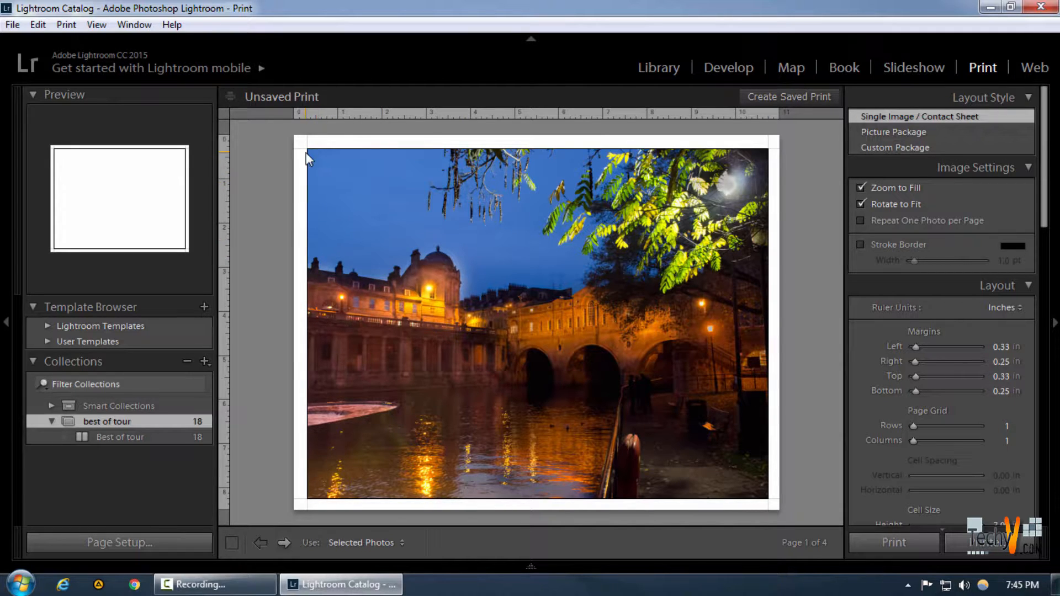
Turn off Zoom to Fill, try widening the right page margin to 2.38 in, and undo the margin change.
left_click(878, 187)
left_click_drag(768, 180, 673, 188)
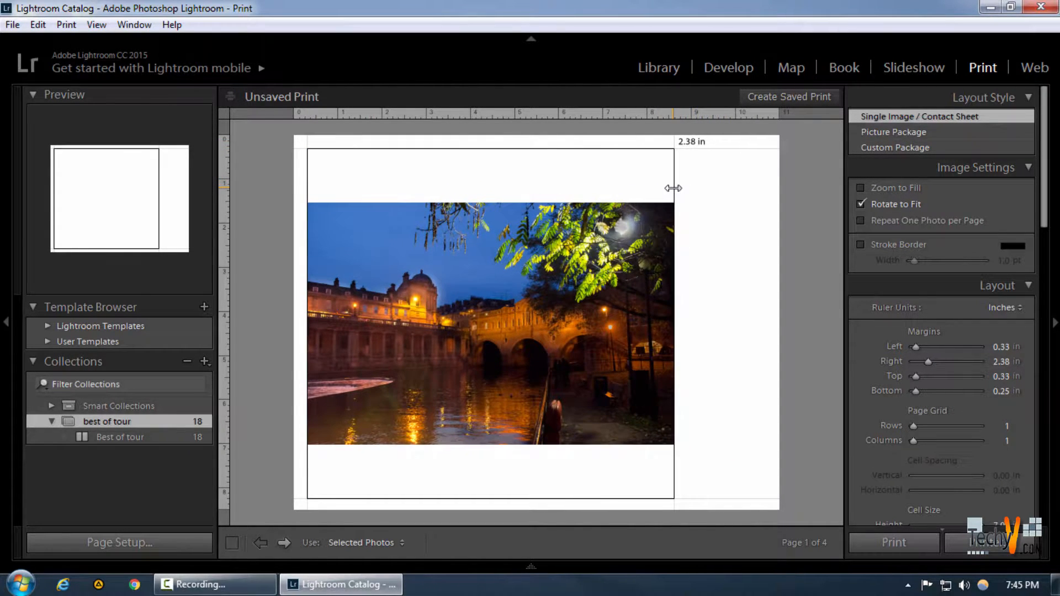
key("ctrl+z")
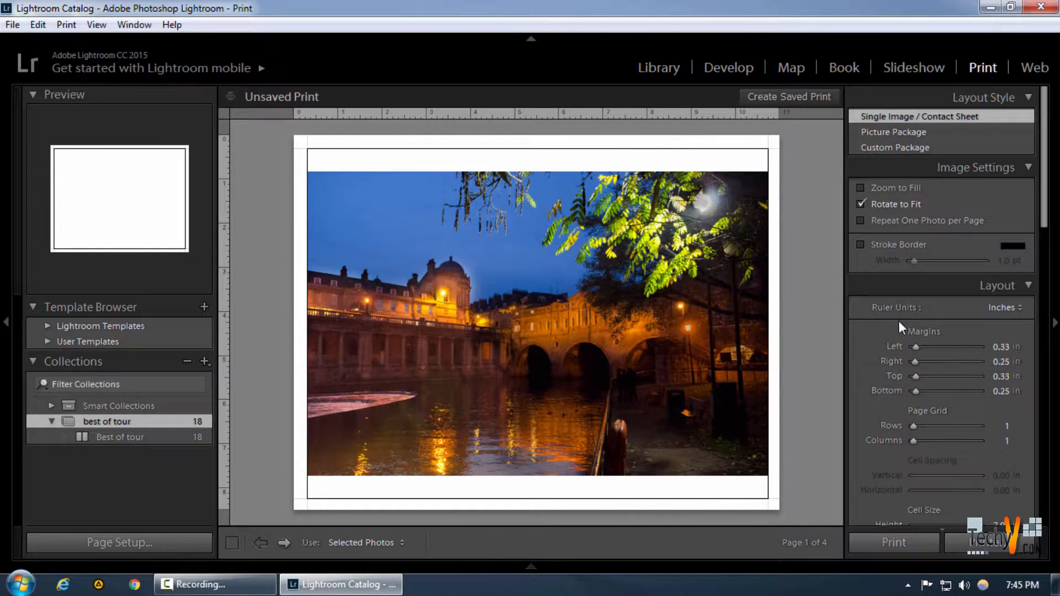
Try reducing the left page margin to 0.00 in and undo the recent layout changes.
scroll(996, 319, "down", 4)
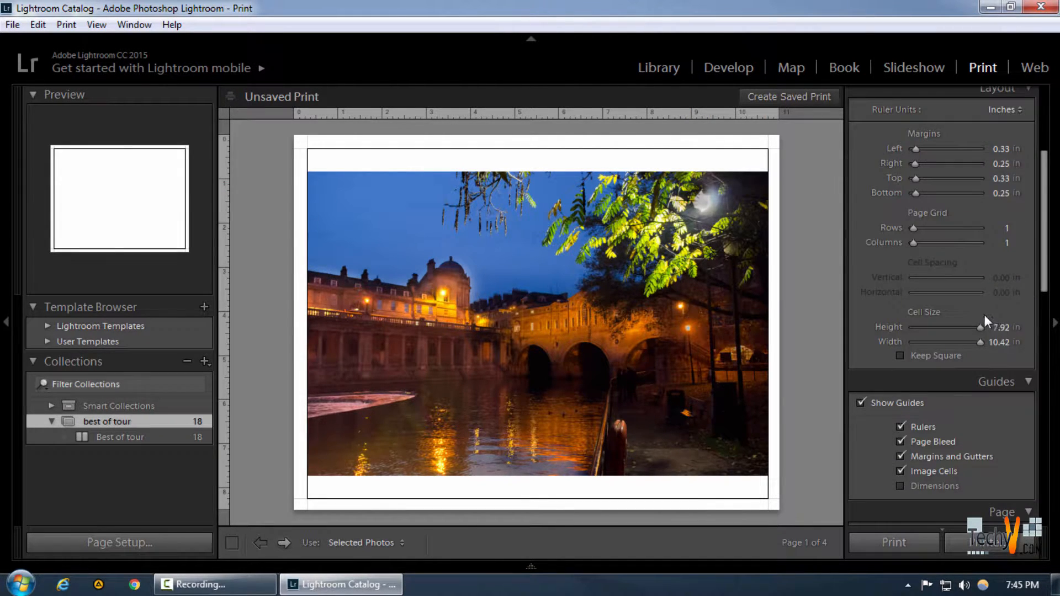
scroll(984, 313, "up", 2)
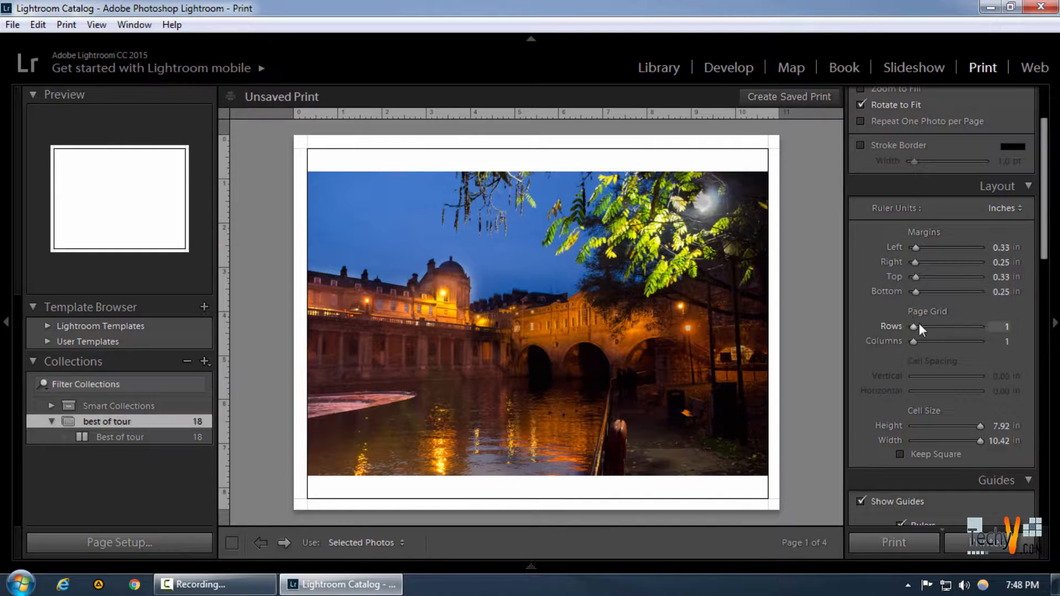
mouse_move(915, 247)
left_mouse_down()
mouse_move(933, 248)
mouse_move(912, 250)
left_mouse_up()
mouse_move(916, 292)
left_mouse_down()
mouse_move(945, 289)
mouse_move(916, 292)
left_mouse_up()
key("ctrl+z")
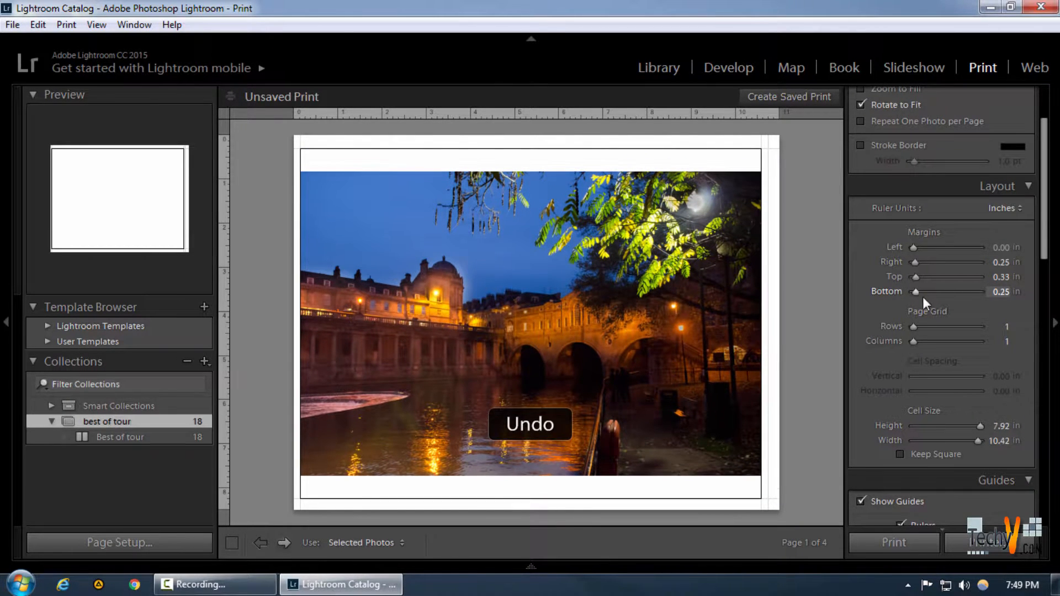
key("ctrl+z")
Try a page grid of 2 rows and 2 columns, and set it back to 1 row and 1 column.
scroll(906, 223, "down", 3)
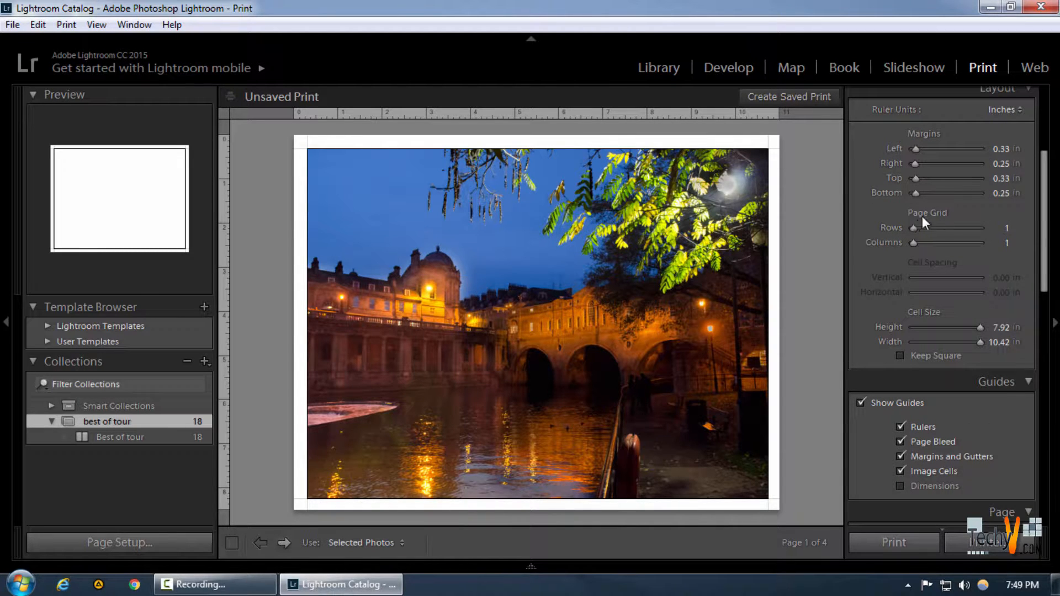
mouse_move(916, 227)
left_mouse_down()
mouse_move(942, 230)
mouse_move(922, 243)
mouse_move(924, 228)
left_mouse_up()
left_click_drag(921, 227, 920, 229)
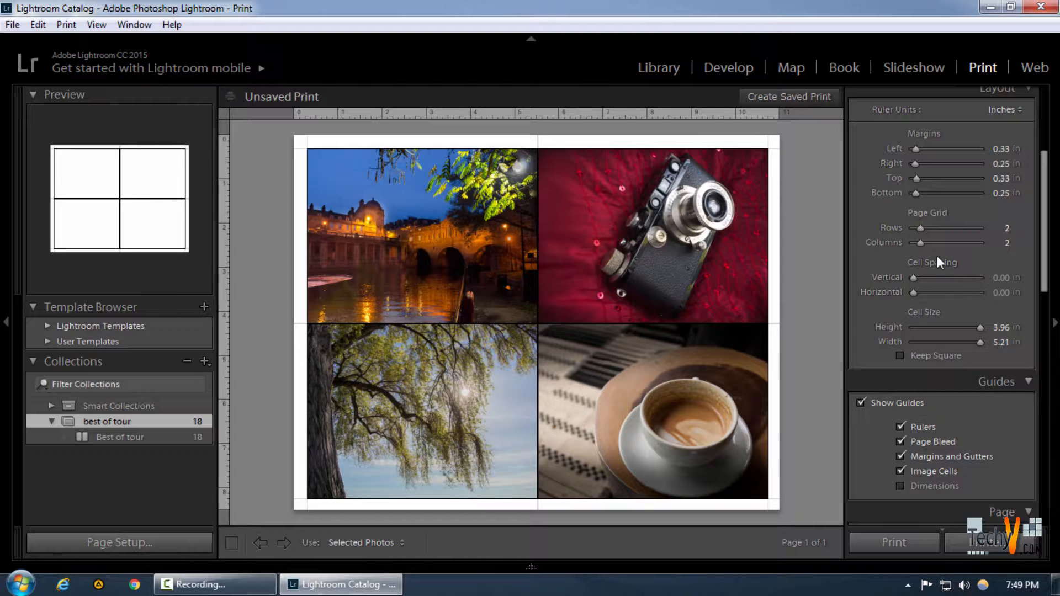
left_click_drag(919, 240, 905, 228)
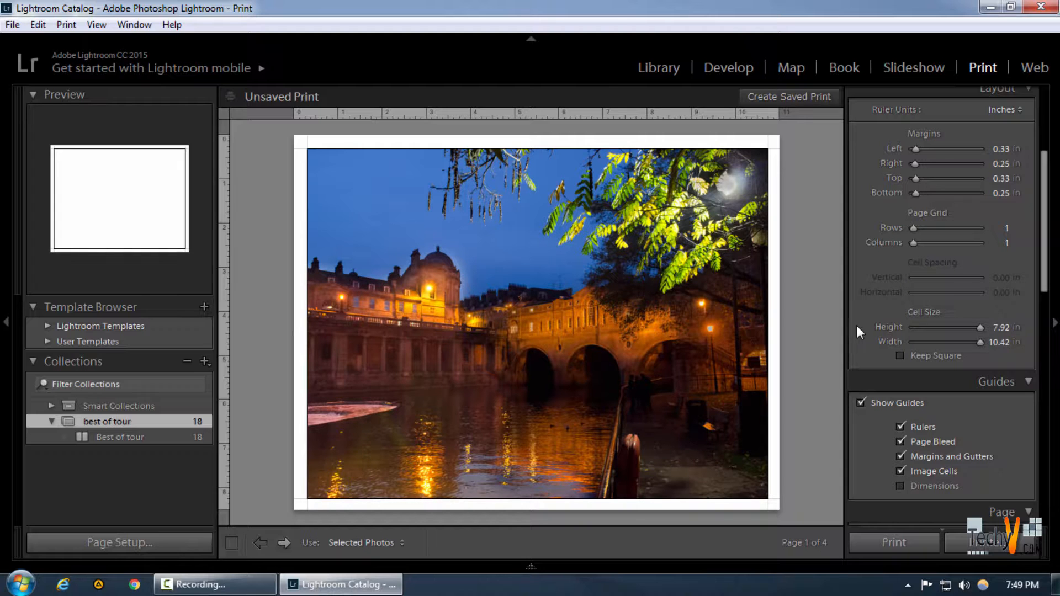
Set the image cell height to 7.91 in, accepting the closest permitted value.
scroll(857, 325, "down", 3)
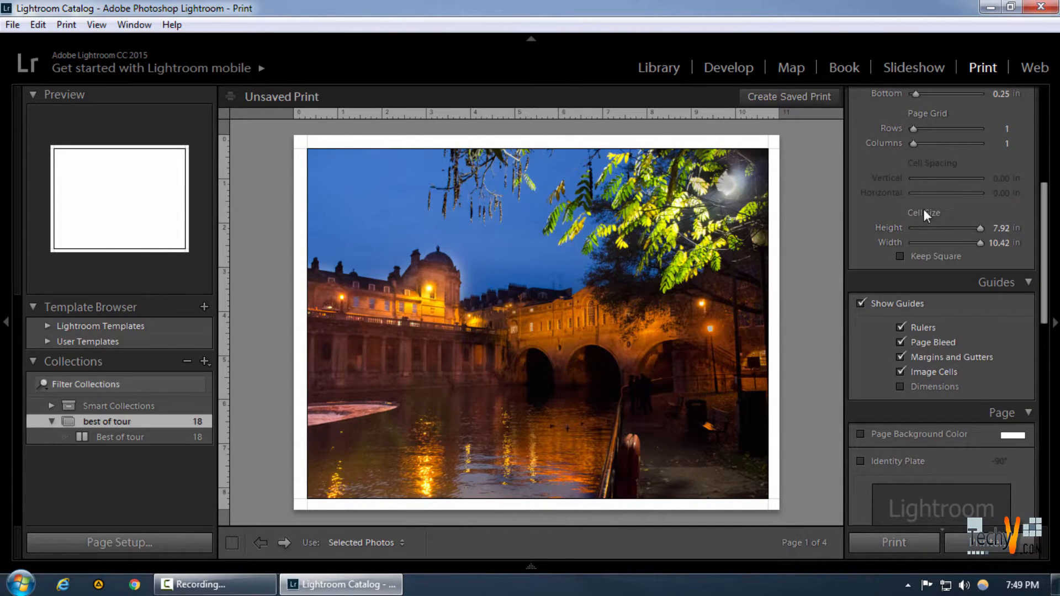
left_click(1000, 230)
key("Return")
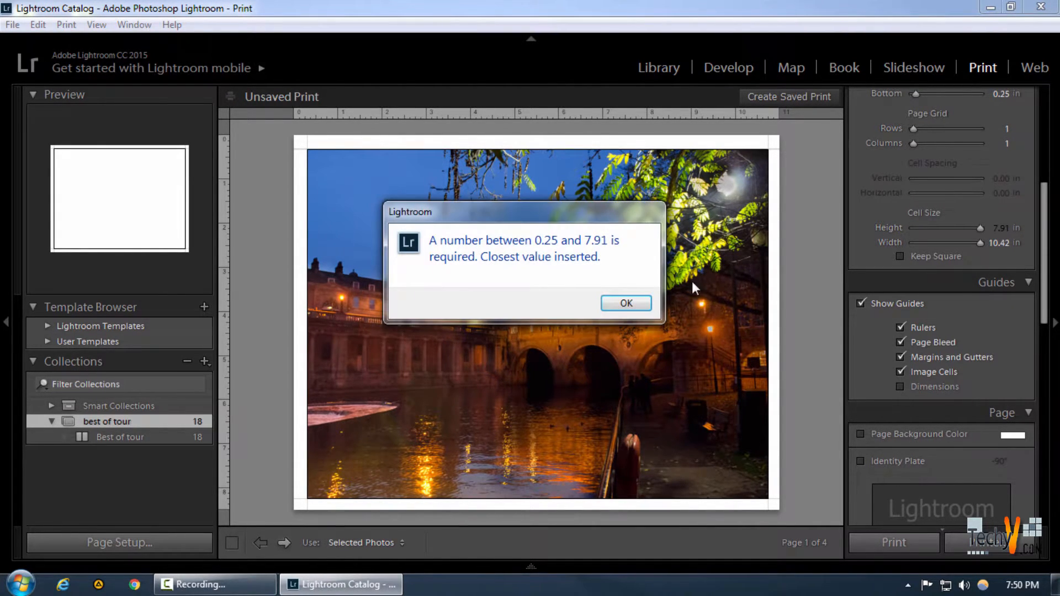
left_click(637, 306)
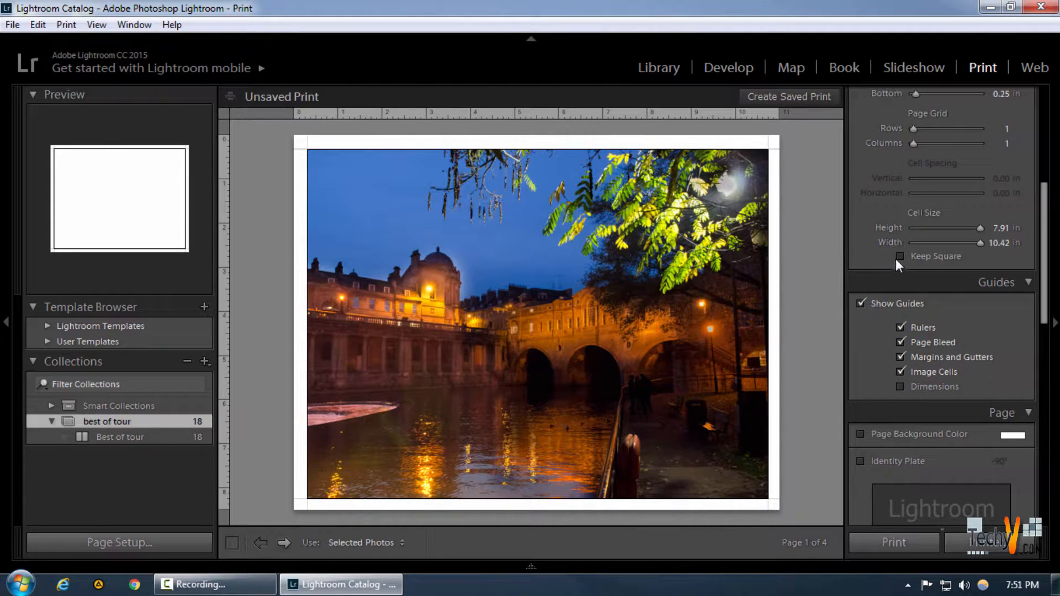
Turn Keep Square on for the image cell and off again.
left_click(900, 256)
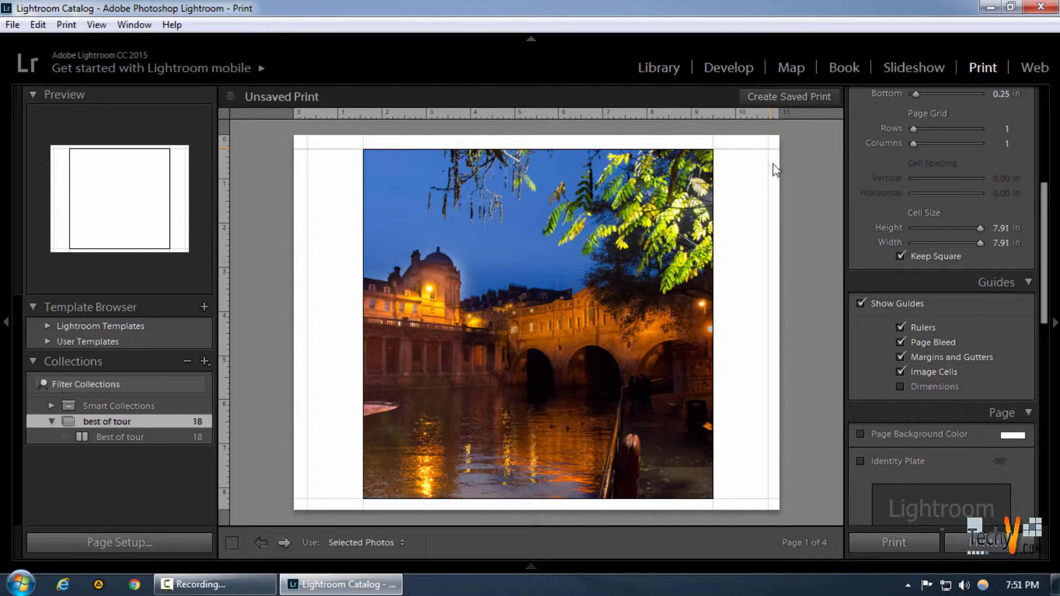
left_click(901, 256)
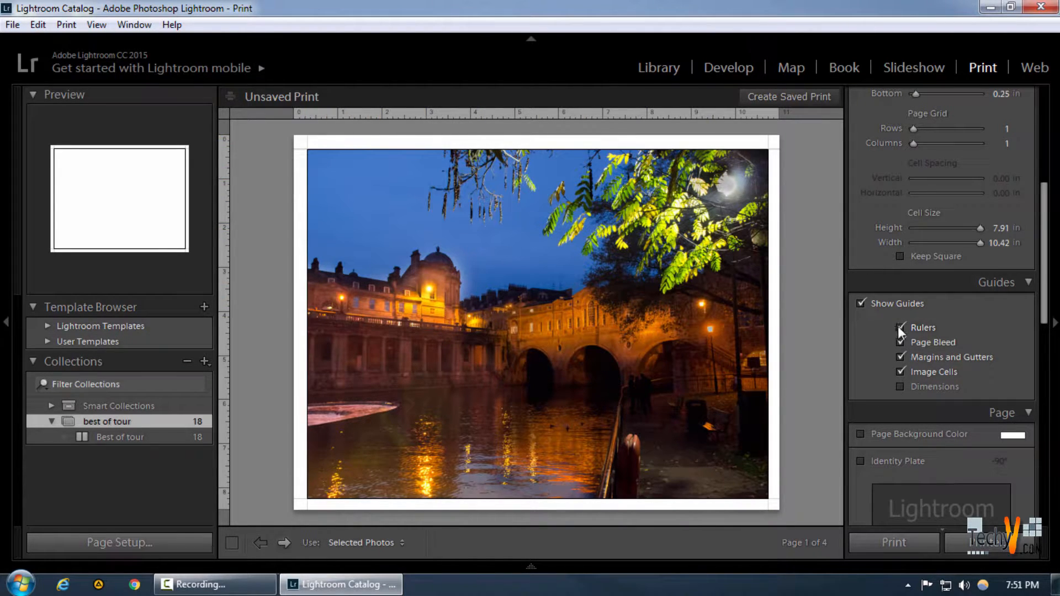
Turn on the page background color, try a mid-gray, set it back to white, and turn the background color off.
scroll(900, 364, "down", 3)
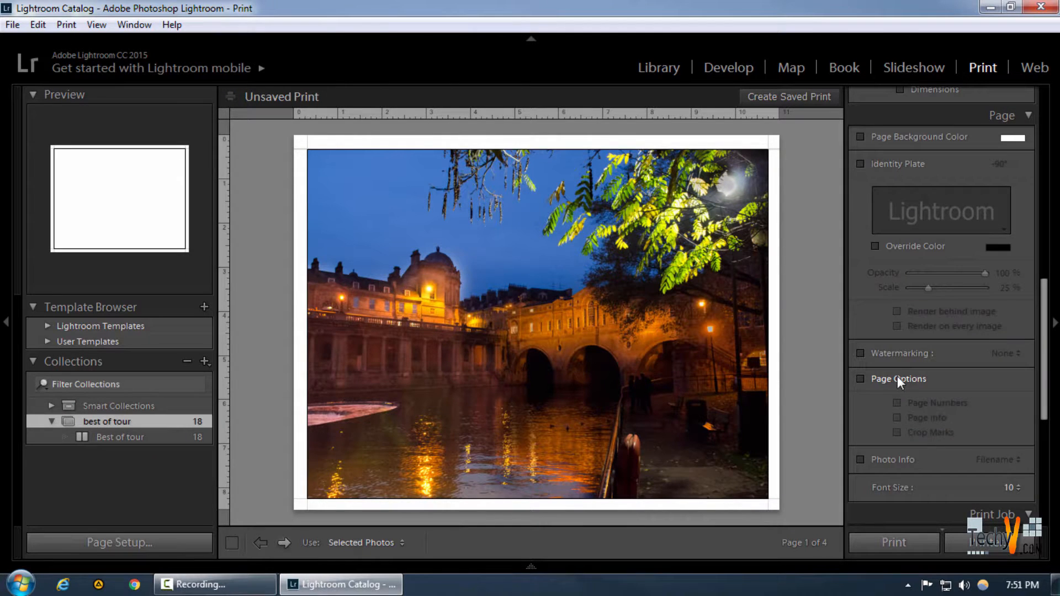
scroll(897, 367, "up", 1)
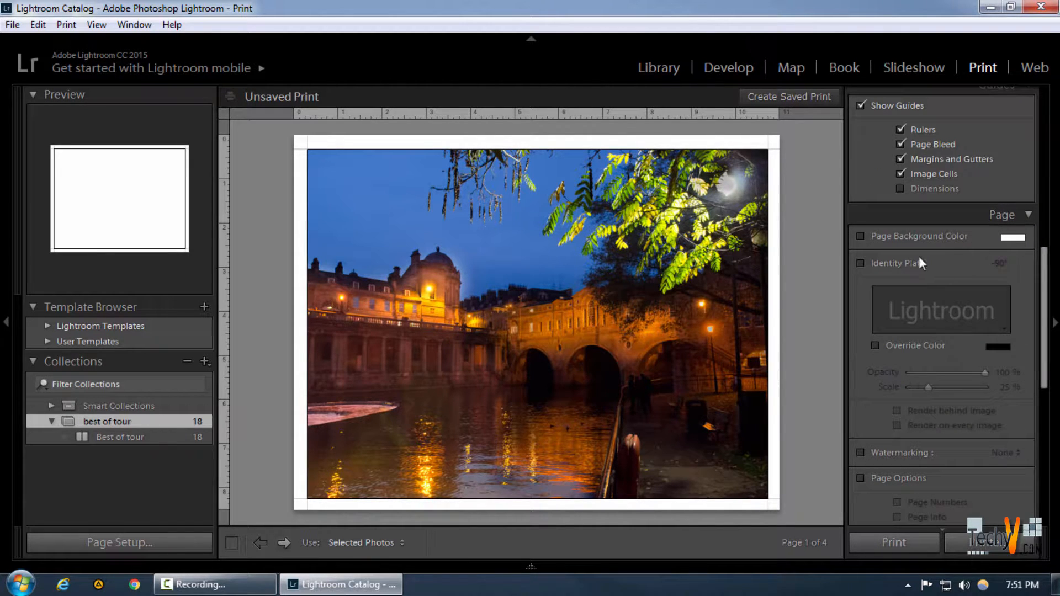
left_click(888, 237)
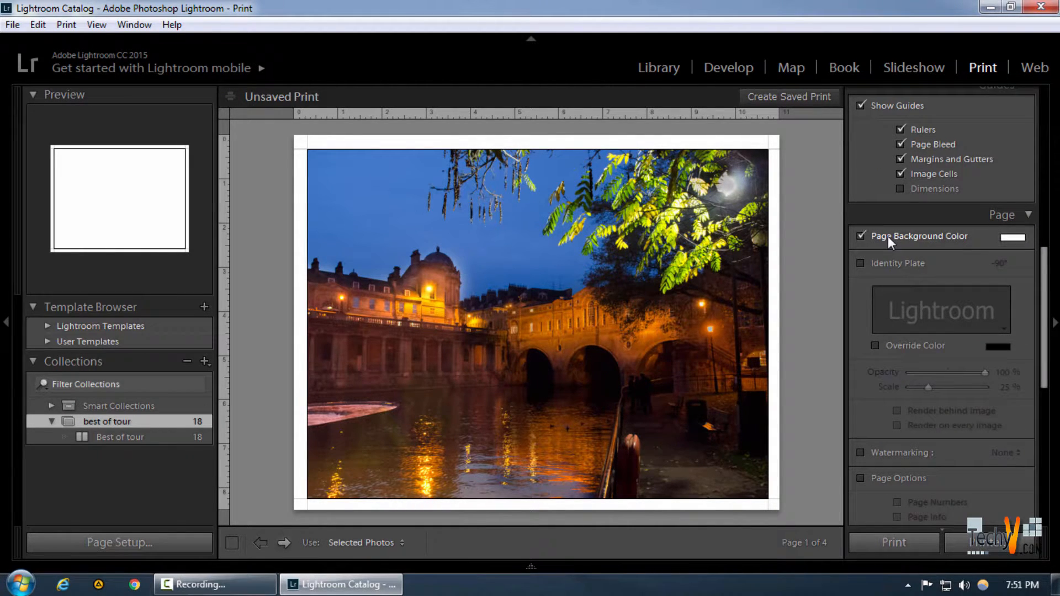
left_click(1011, 237)
left_click(691, 264)
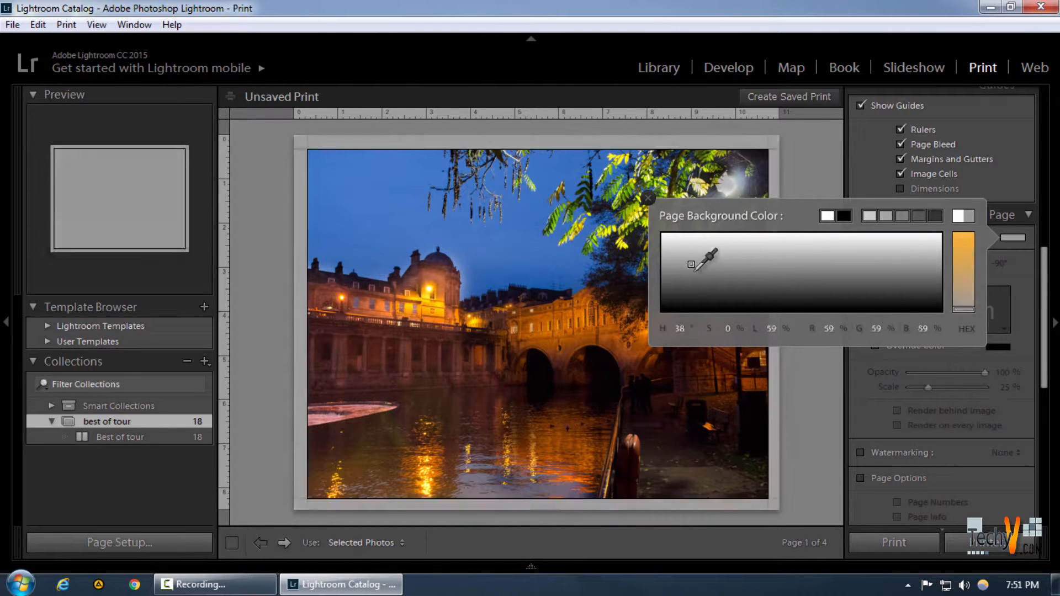
left_click_drag(691, 264, 658, 232)
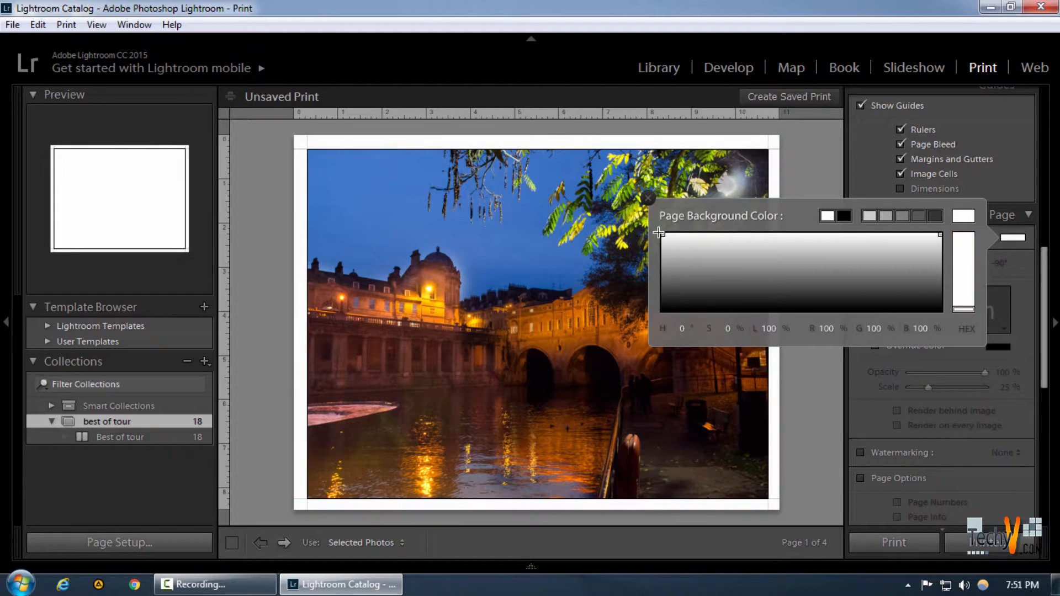
left_click(1008, 201)
left_click(860, 236)
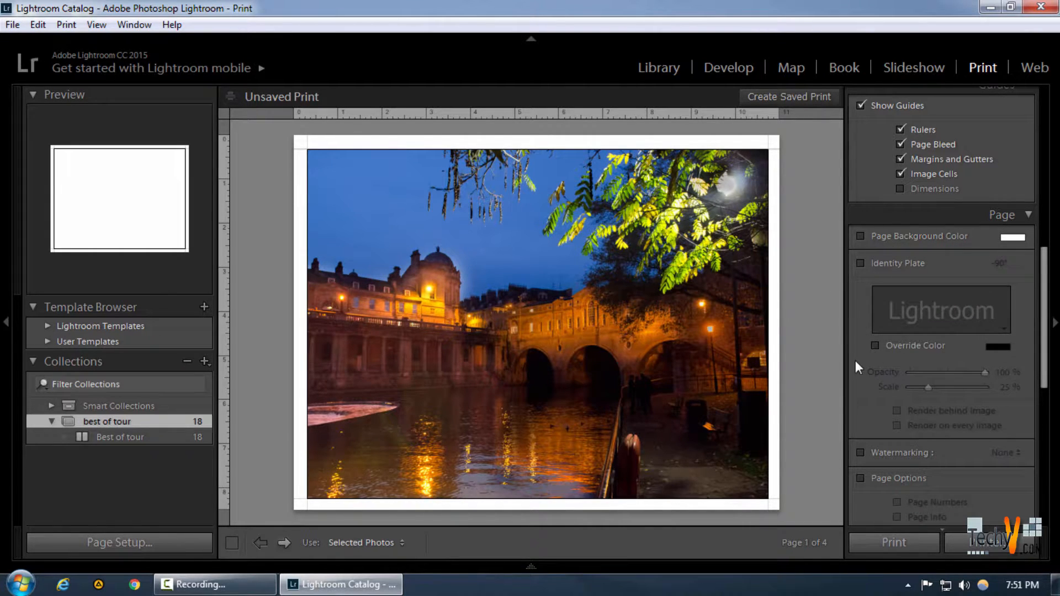
Try the Lightroom identity plate on the page, move it to the photo's upper-right area, and turn it off again.
left_click(877, 260)
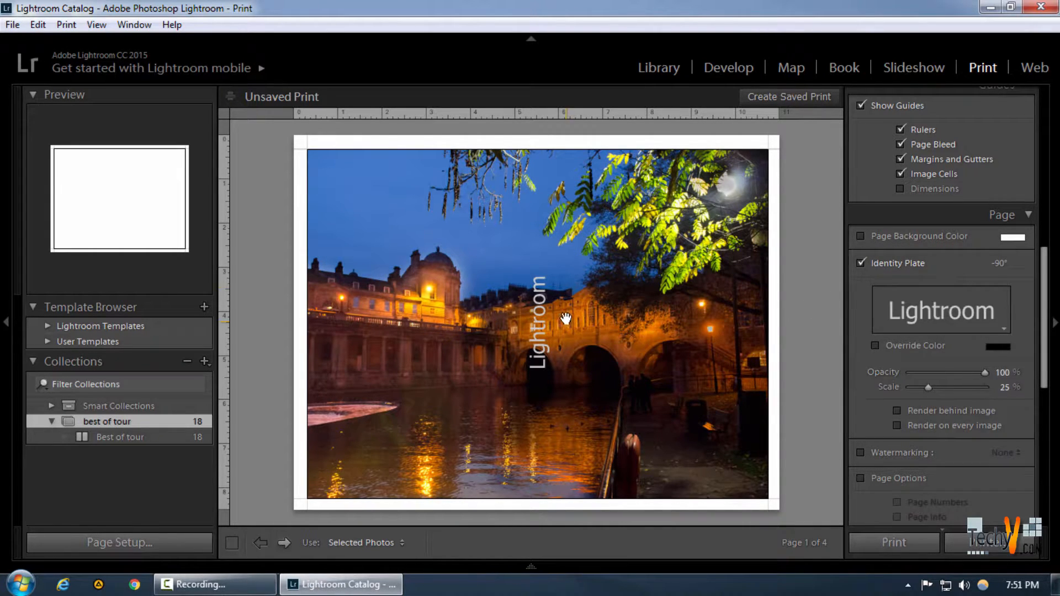
left_click(544, 311)
left_click_drag(552, 265, 730, 208)
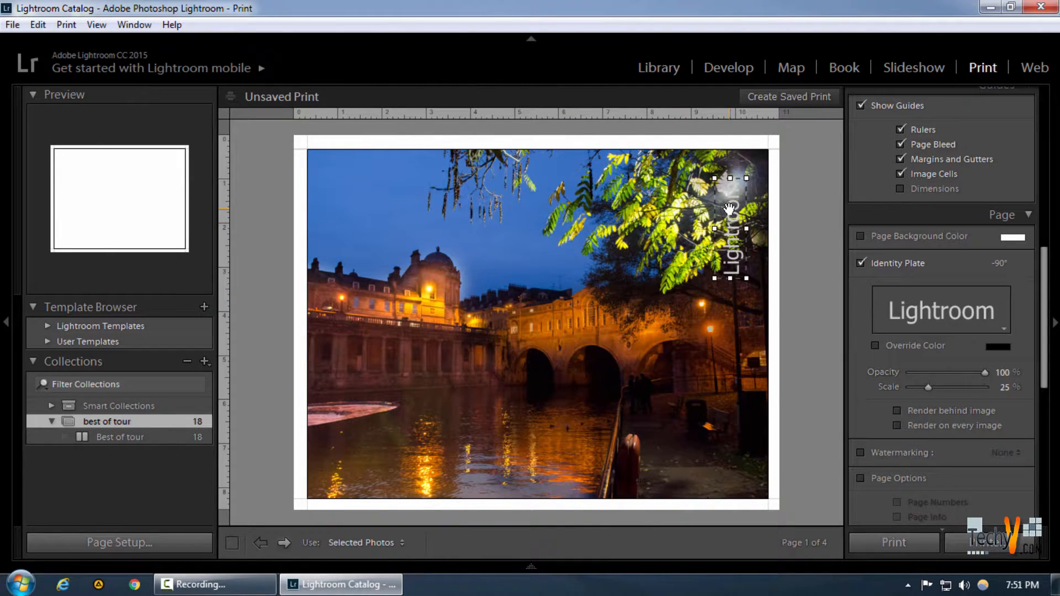
left_click(873, 263)
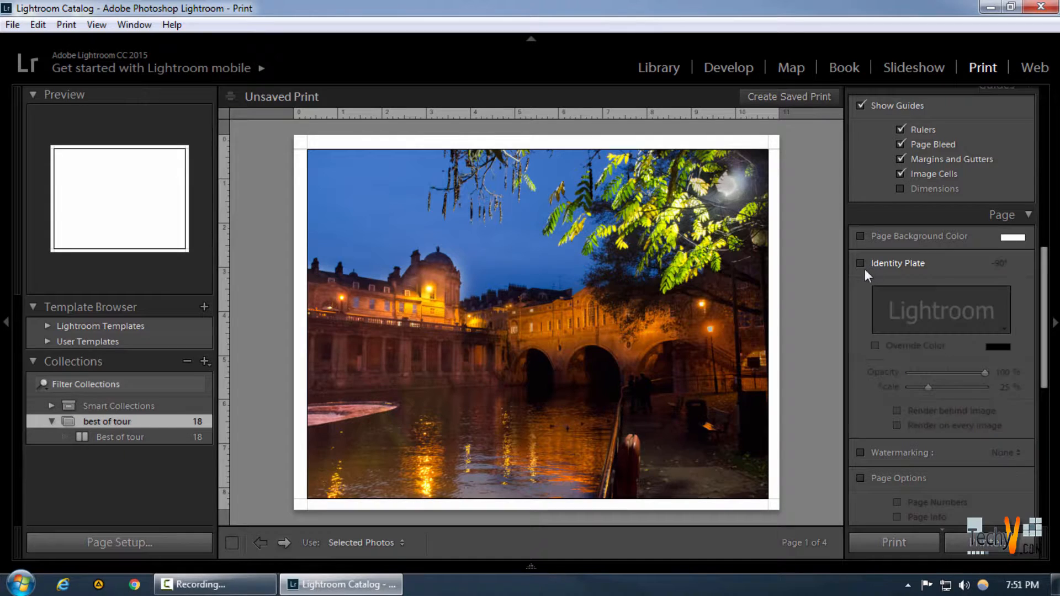
Turn on page numbers in the page options, check them on the following pages, and turn them off again.
scroll(926, 353, "down", 3)
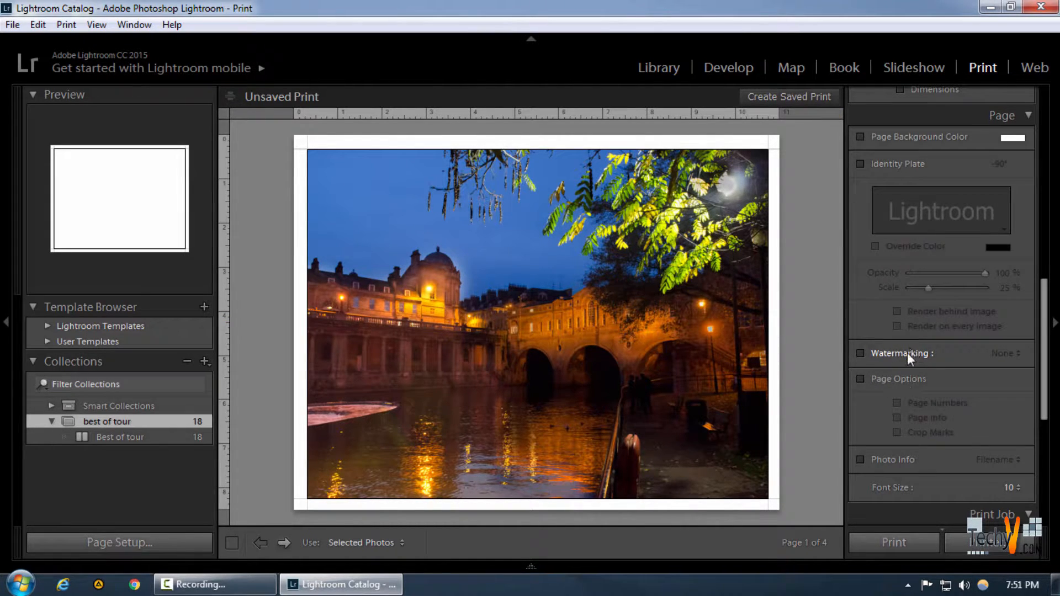
left_click(870, 380)
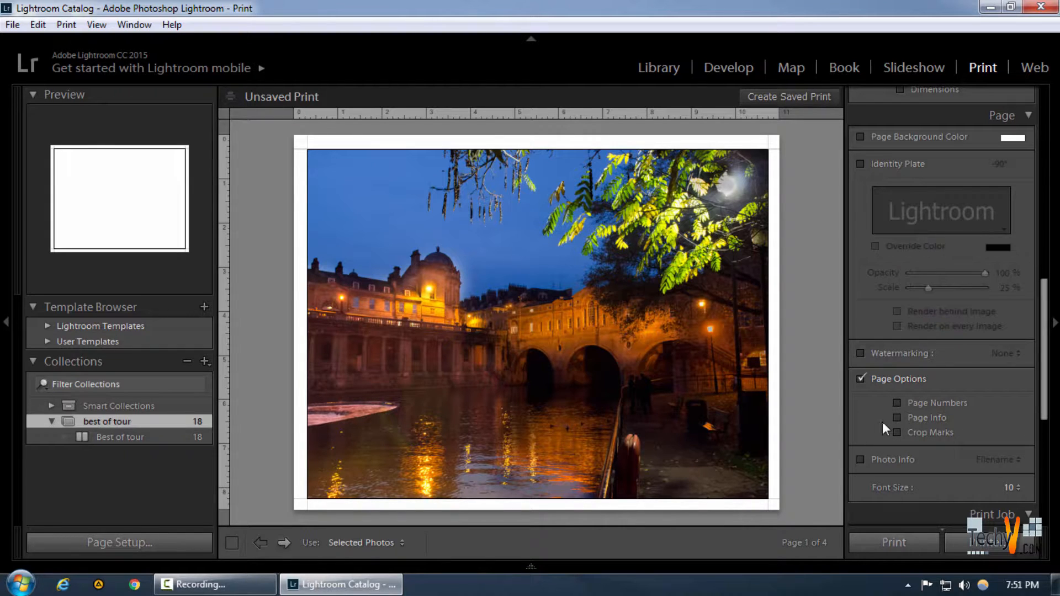
left_click(915, 403)
left_click(285, 542)
left_click(284, 542)
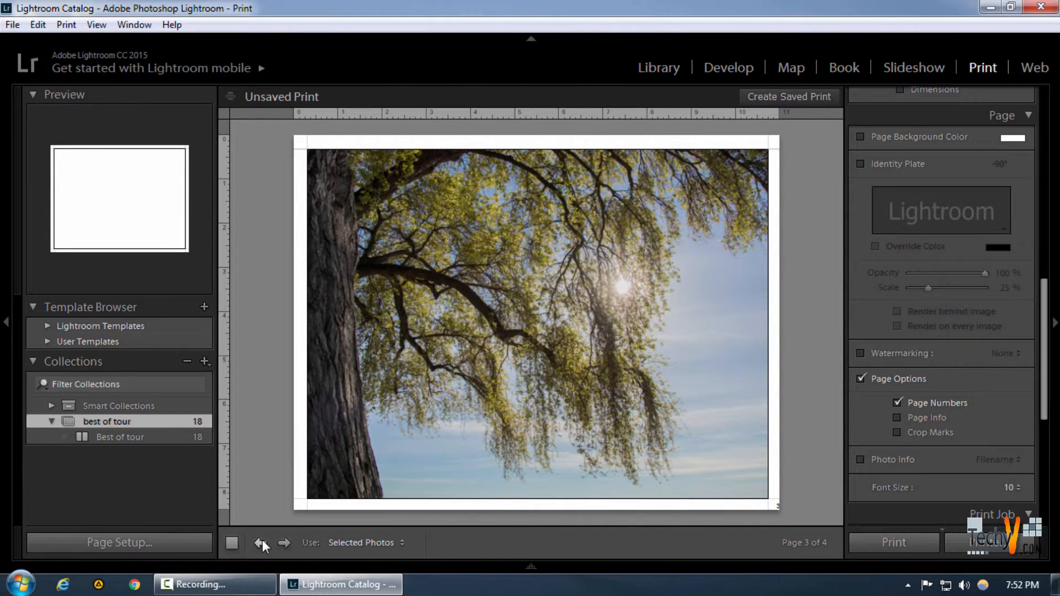
left_click(262, 541)
left_click(262, 541)
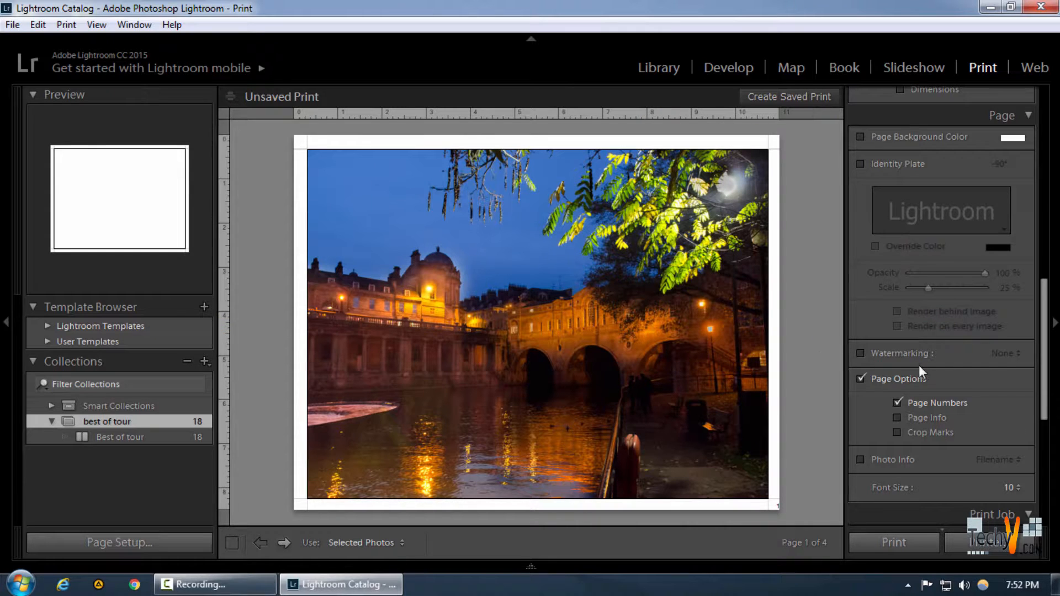
left_click(924, 402)
left_click(864, 378)
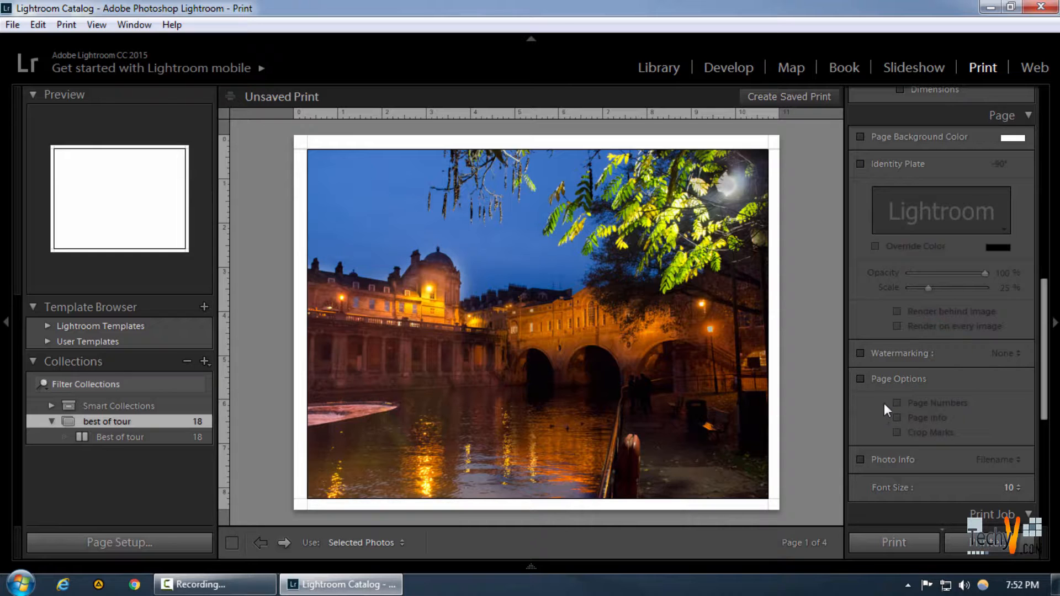
Review the print job's output destinations and keep the output set to Printer.
scroll(877, 401, "down", 4)
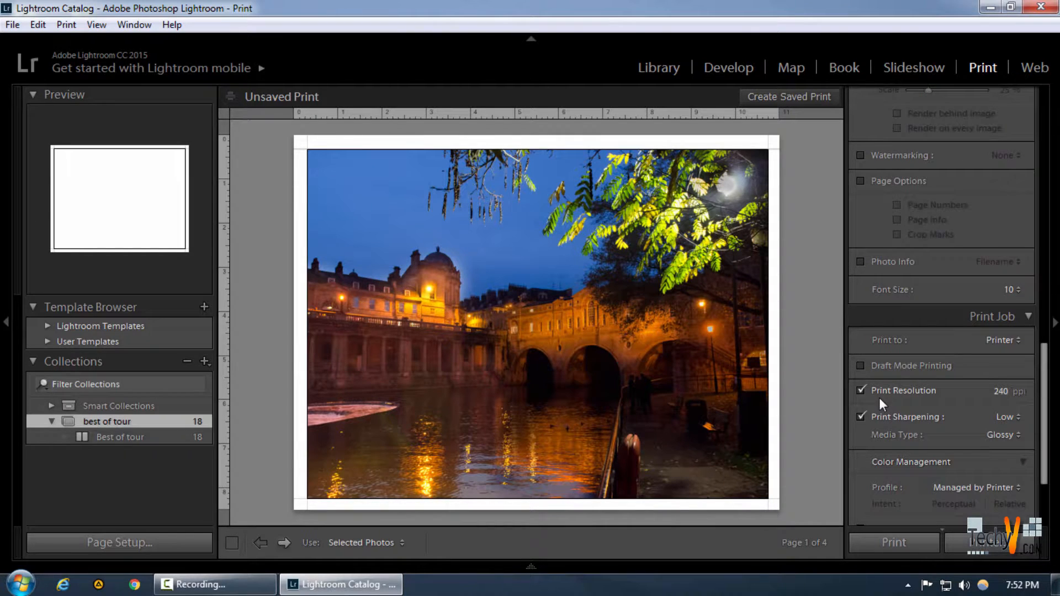
left_click(998, 339)
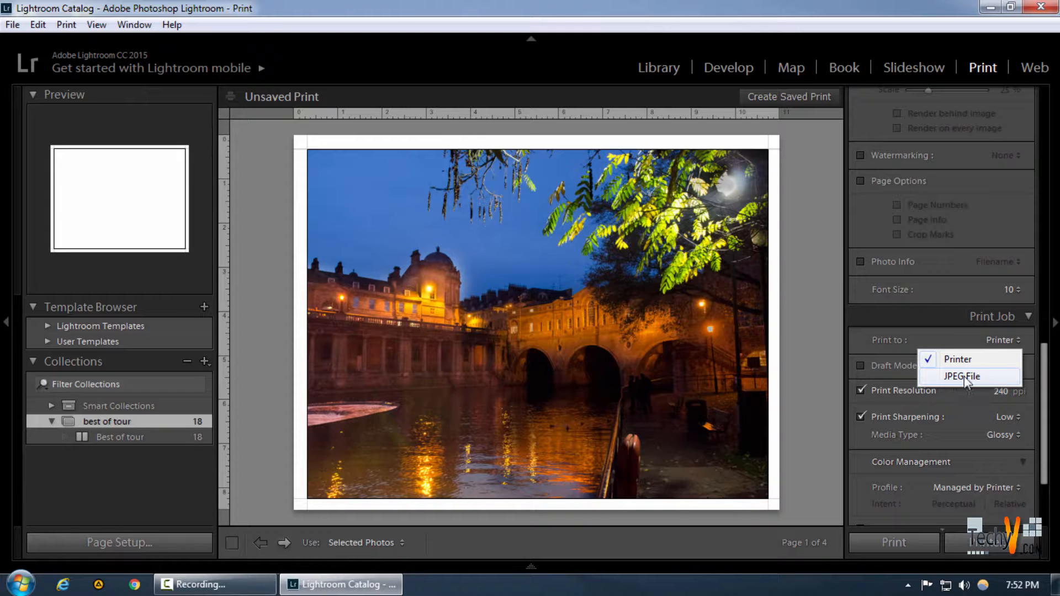
left_click(950, 341)
left_click(1014, 341)
left_click(973, 358)
Turn off the custom print resolution for the print job.
scroll(972, 381, "down", 3)
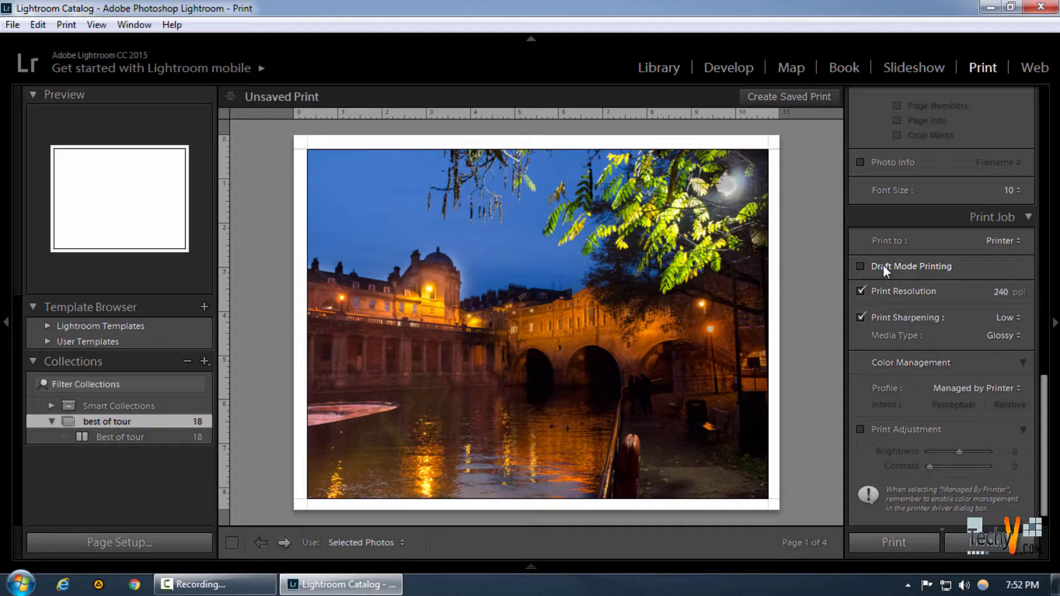
left_click(862, 291)
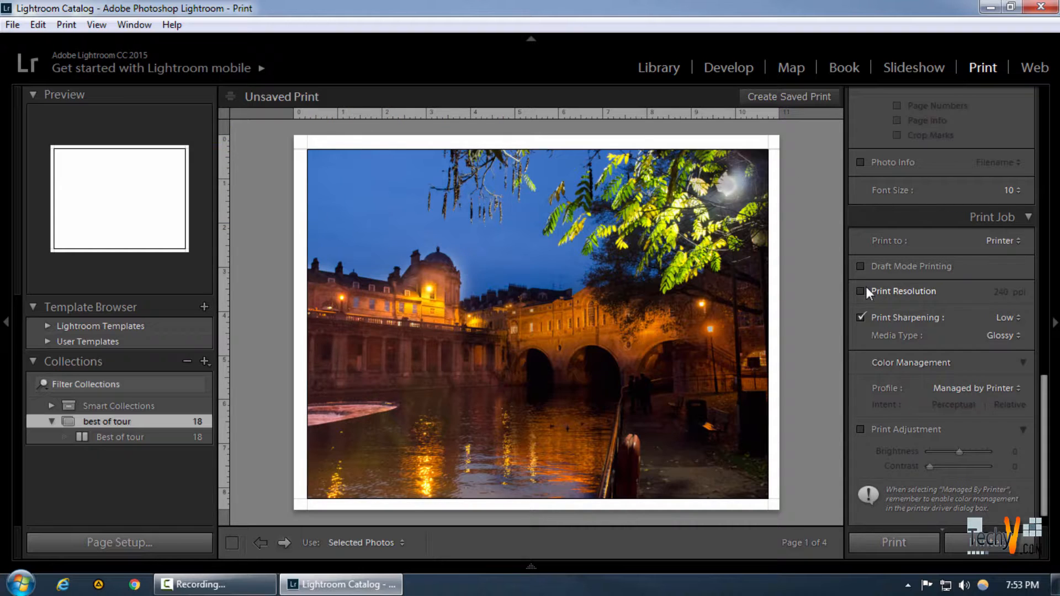
Try the High print sharpening level, settle on Standard, and view the media type options without changing Glossy.
scroll(893, 375, "down", 1)
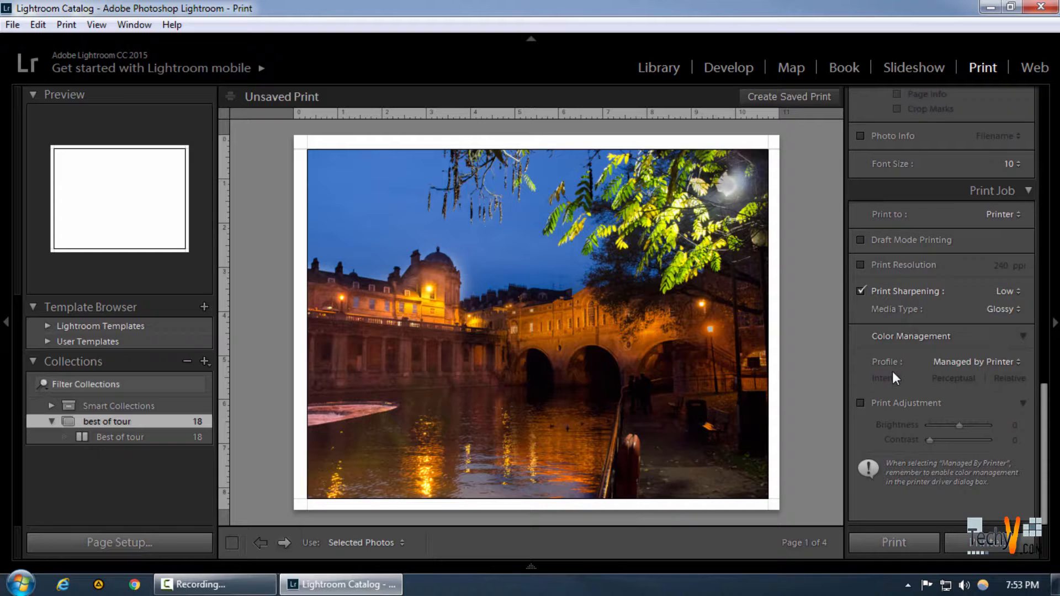
left_click(1008, 290)
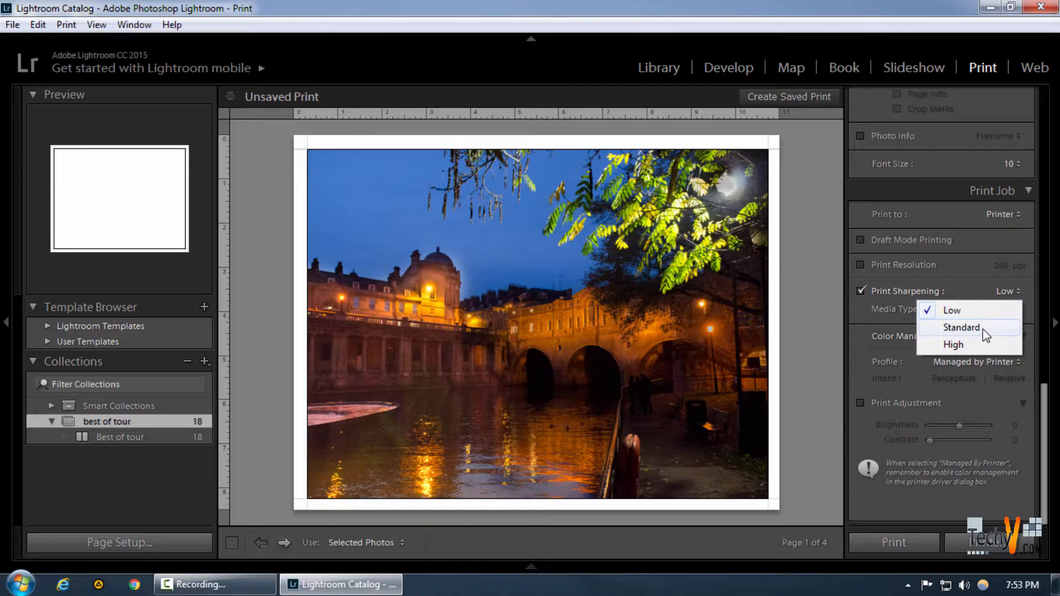
left_click(982, 329)
left_click(1003, 292)
left_click(959, 342)
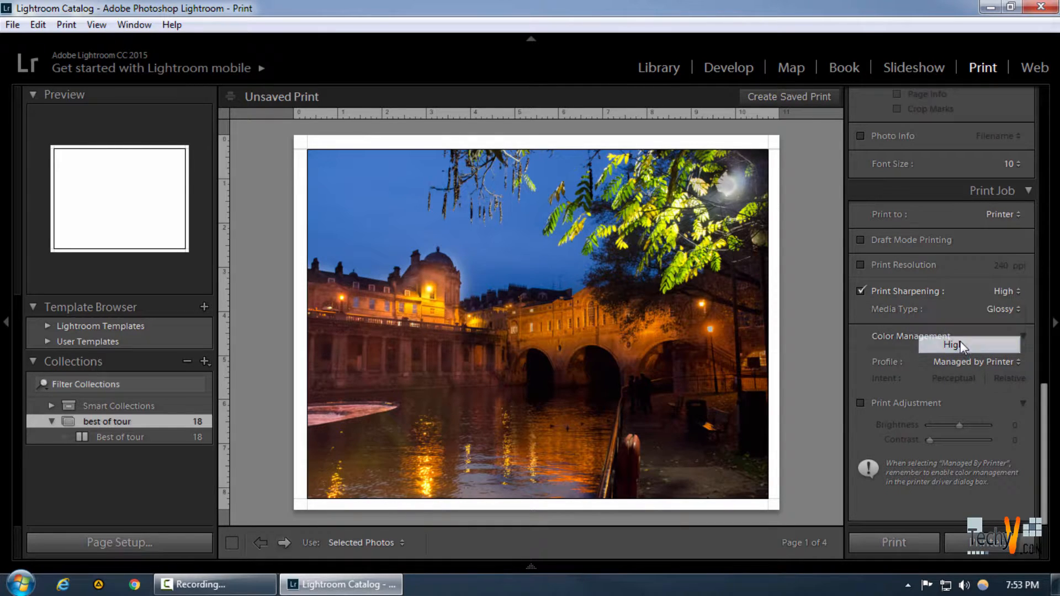
left_click(987, 295)
left_click(970, 326)
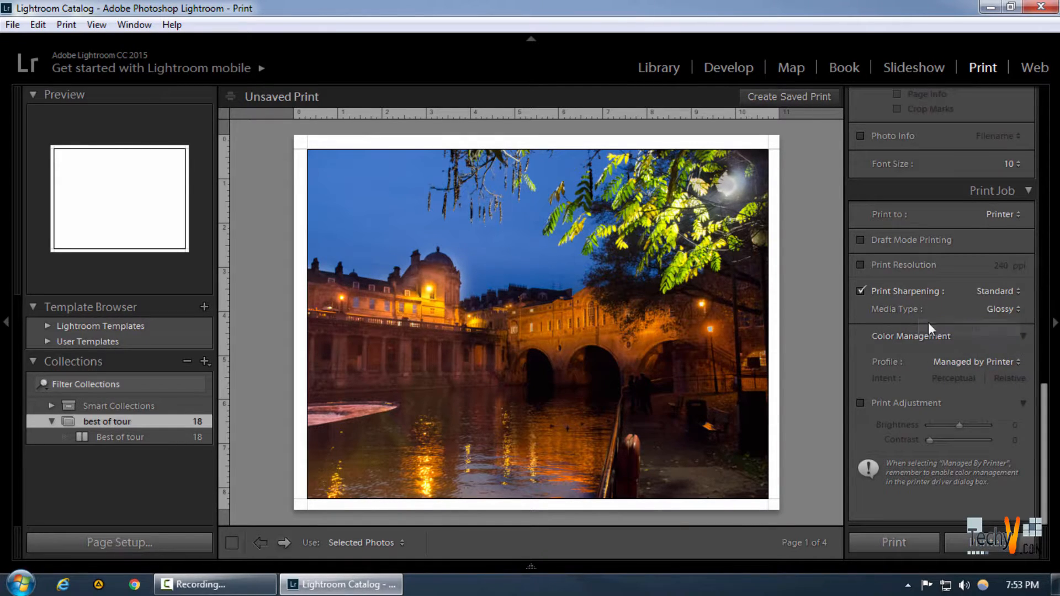
left_click(1008, 308)
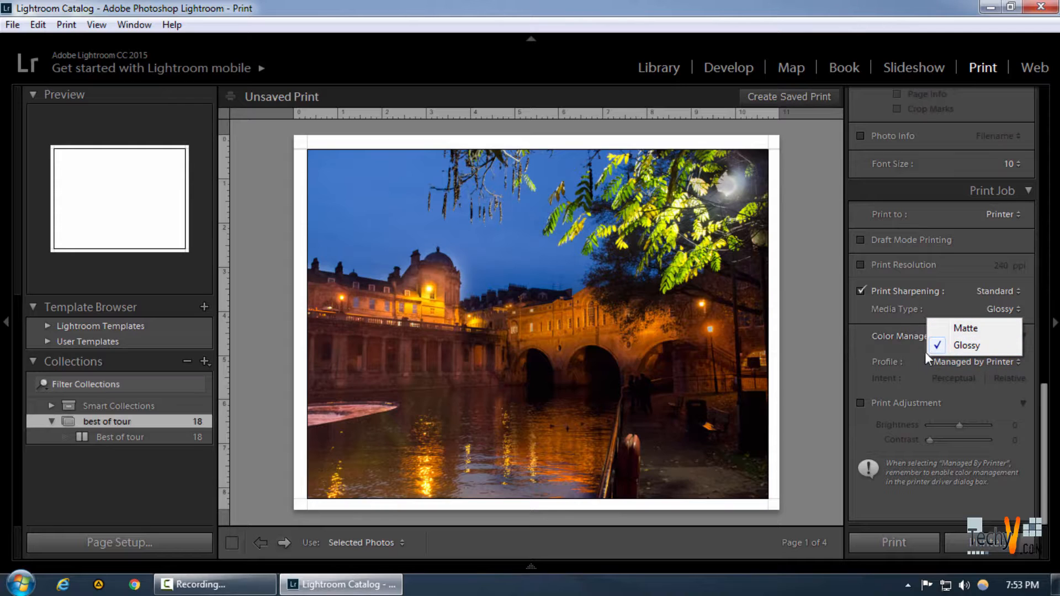
left_click(852, 329)
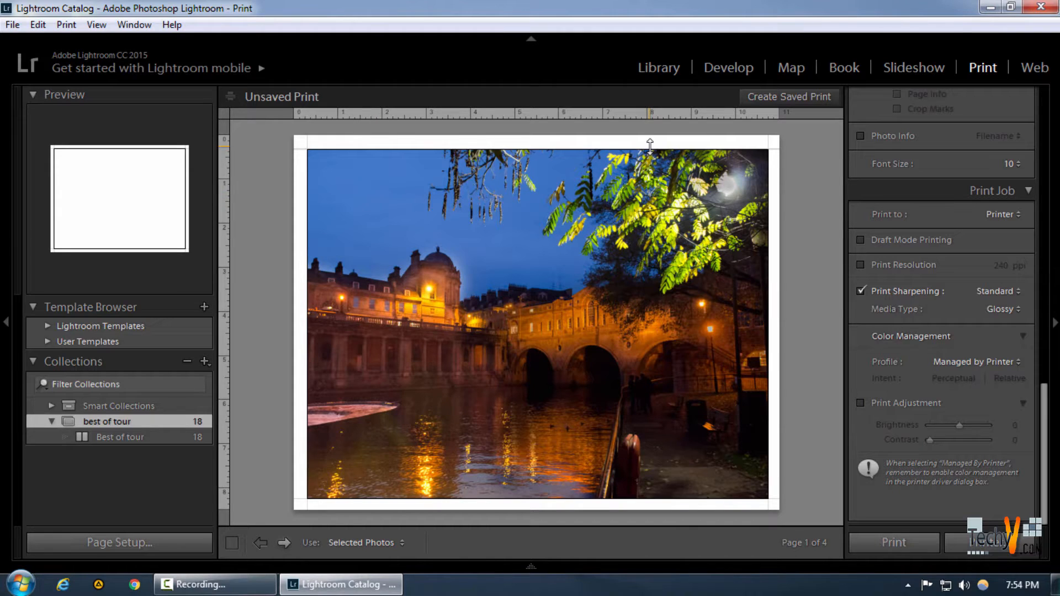
Add Japan Color 2001 Coated, Euroscale Coated v2, U.S. Sheetfed Coated v2, US Newsprint (SNAP 2007) and Web Coated FOGRA28 to the available print profiles.
left_click(975, 361)
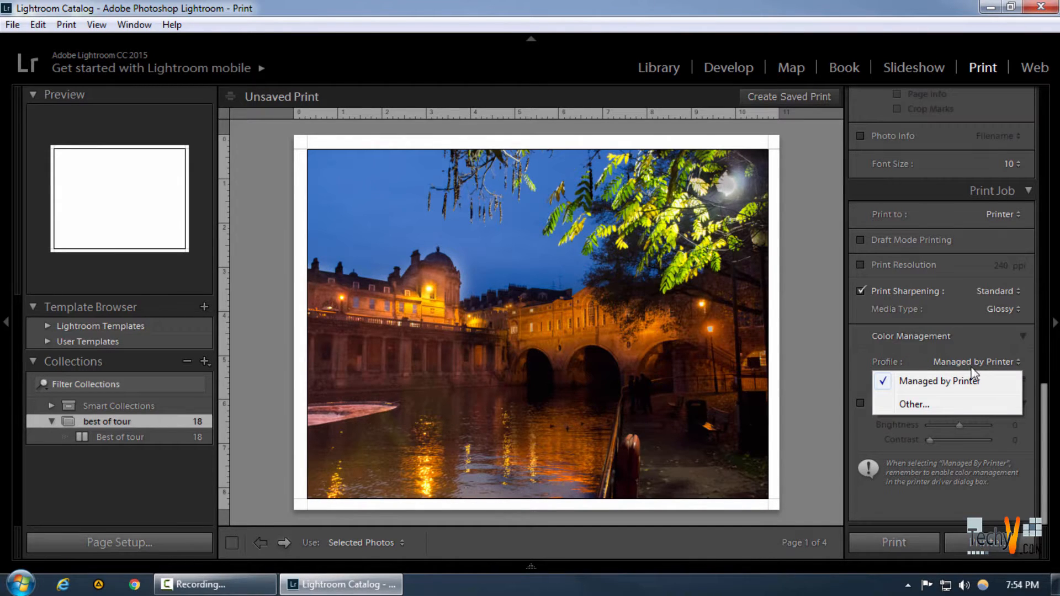
left_click(914, 404)
scroll(225, 283, "down", 1)
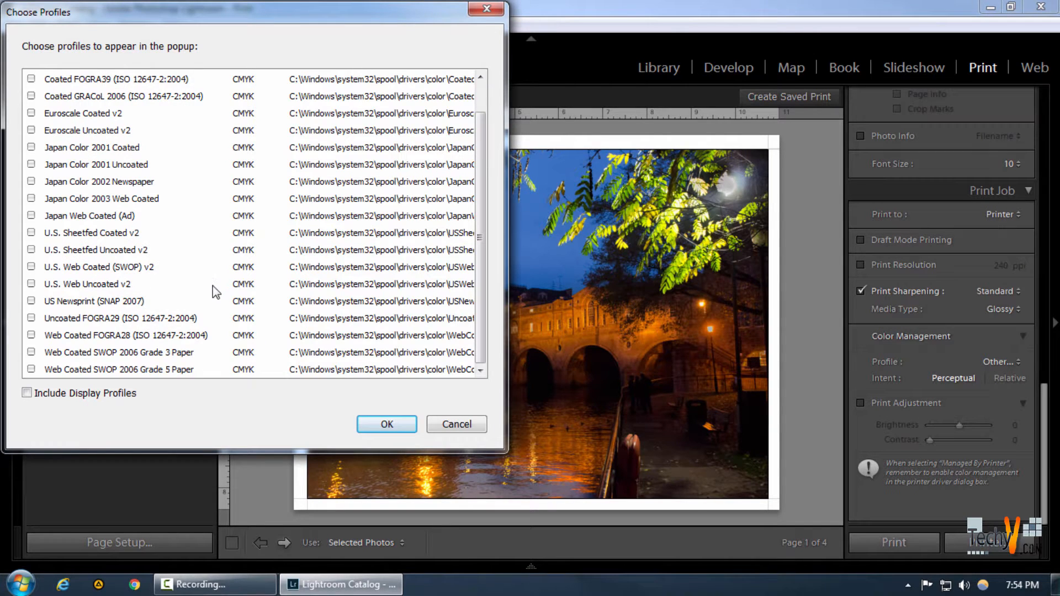
scroll(91, 331, "up", 1)
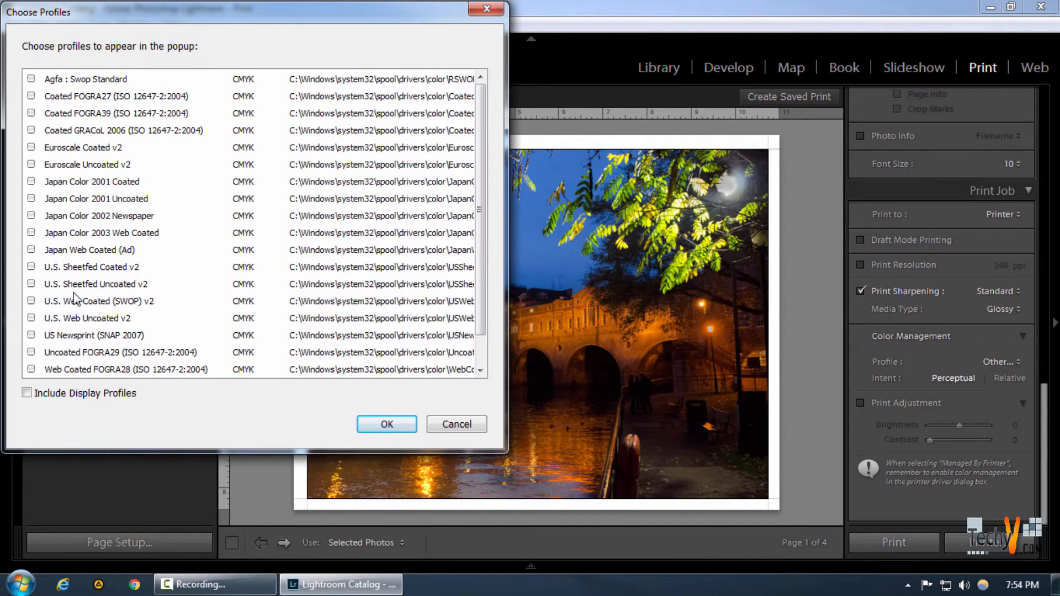
left_click(29, 182)
left_click(30, 148)
left_click(31, 267)
left_click(31, 335)
left_click(31, 369)
left_click(387, 427)
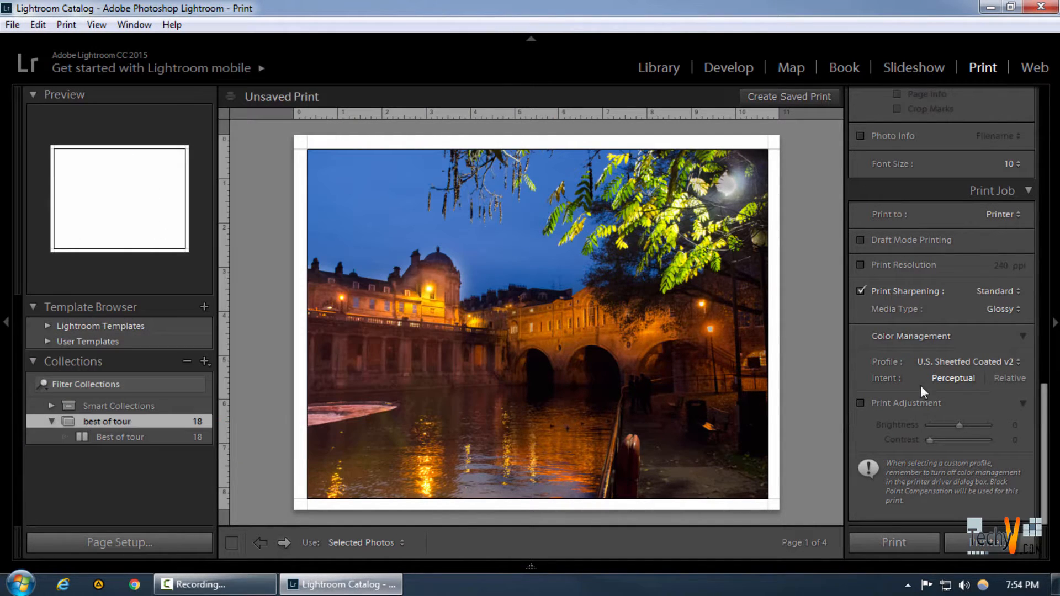
Try Euroscale Coated v2 as the color management profile.
left_click(966, 362)
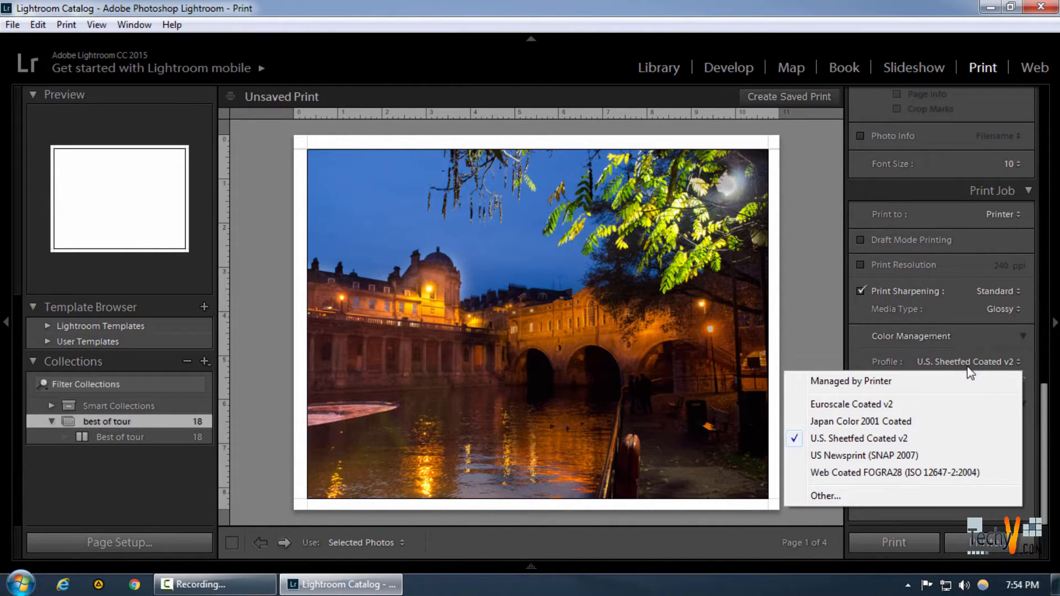
left_click(908, 423)
key("Up")
key("Up")
key("Return")
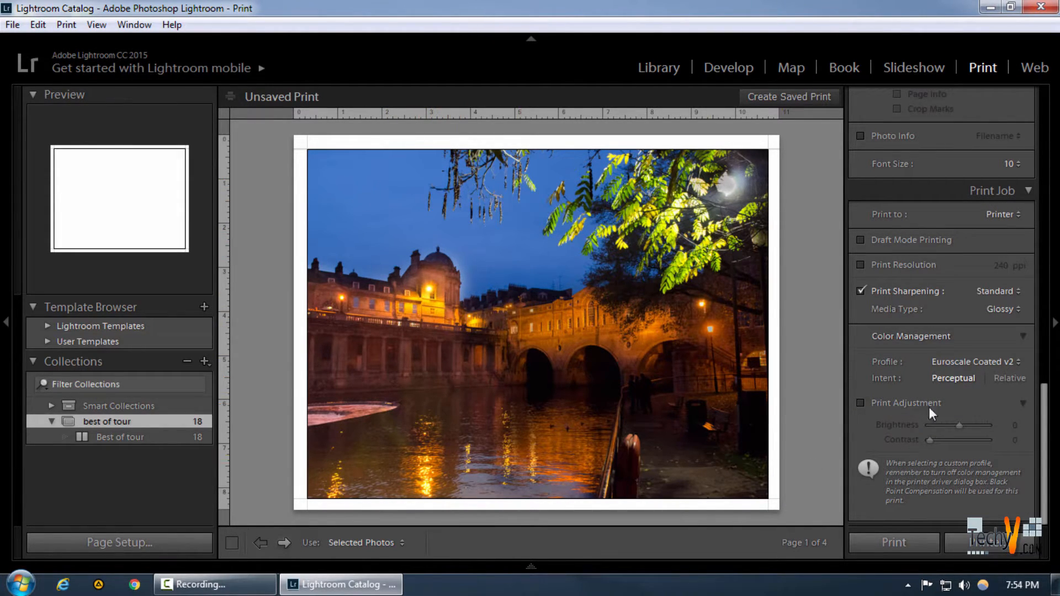
Try the Web Coated FOGRA28 color profile and set the profile back to U.S. Sheetfed Coated v2.
left_click(945, 361)
key("Down")
key("Down")
key("Down")
key("Down")
key("Return")
left_click(936, 362)
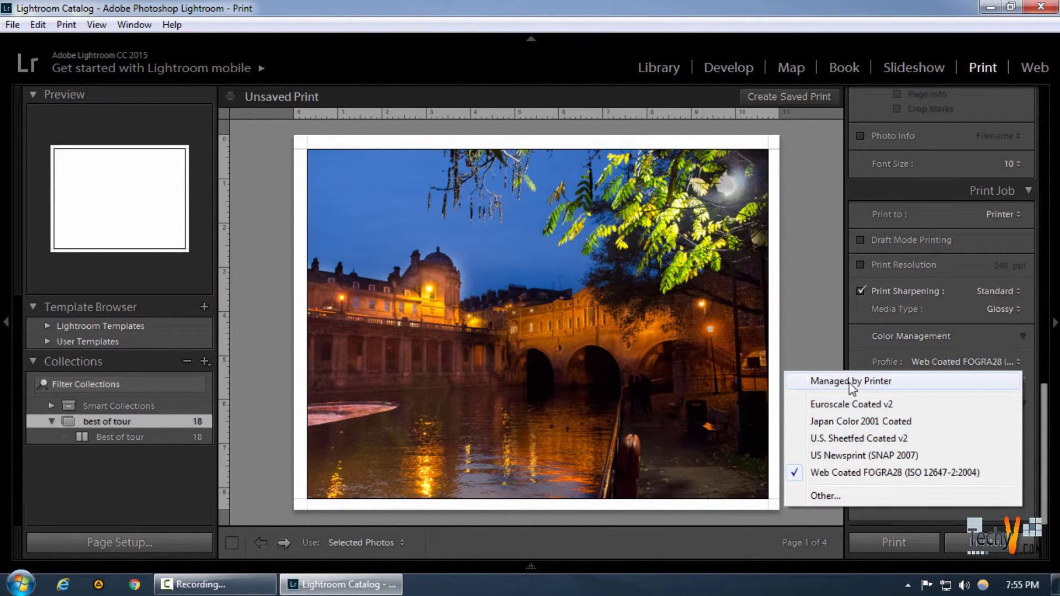
left_click(807, 440)
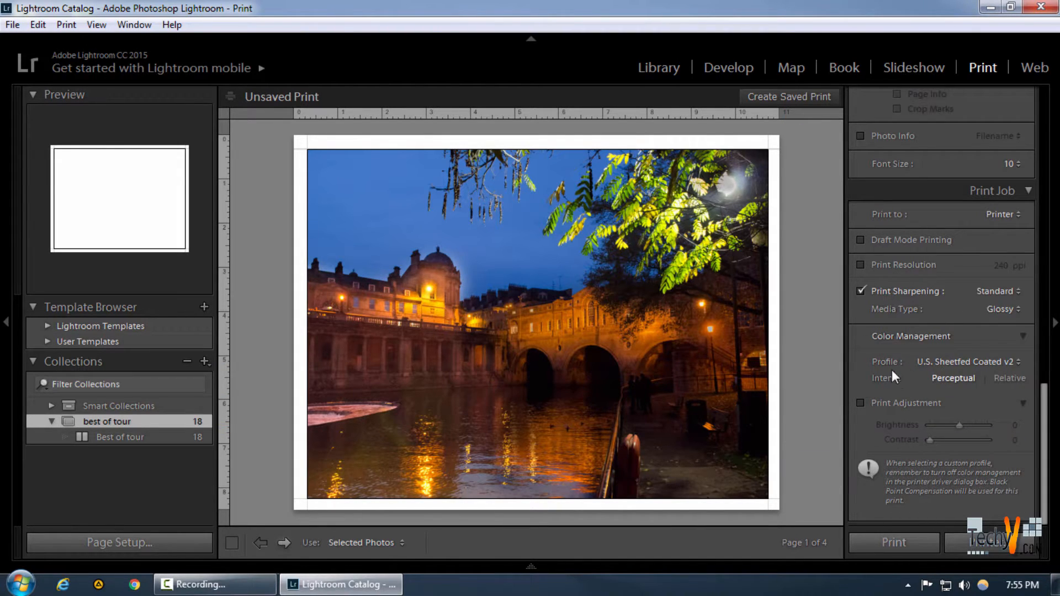
Review the list of color profiles that can be made available for printing and keep the existing selection.
left_click(966, 362)
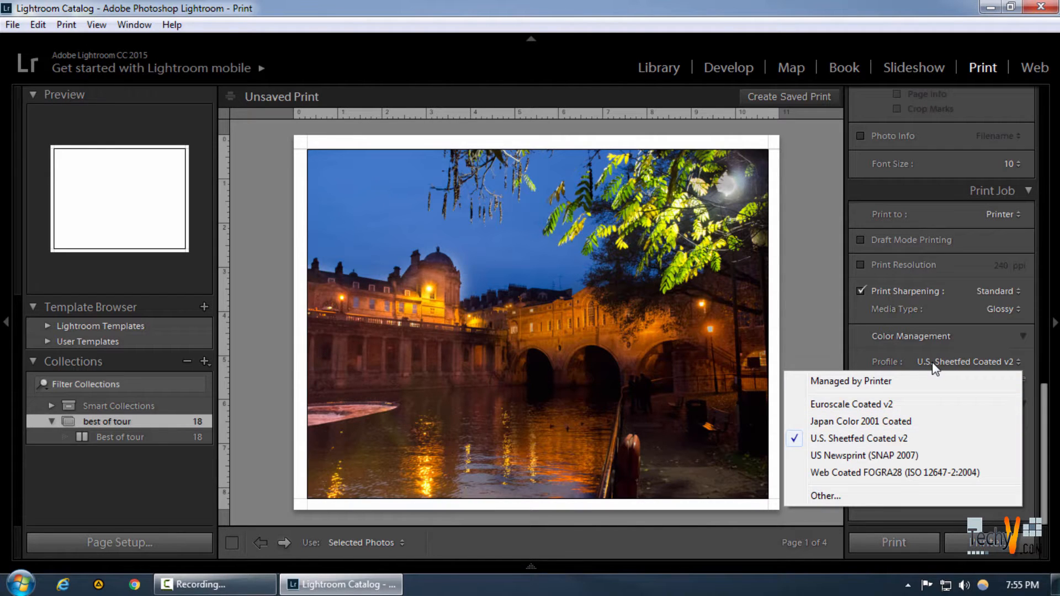
left_click(816, 497)
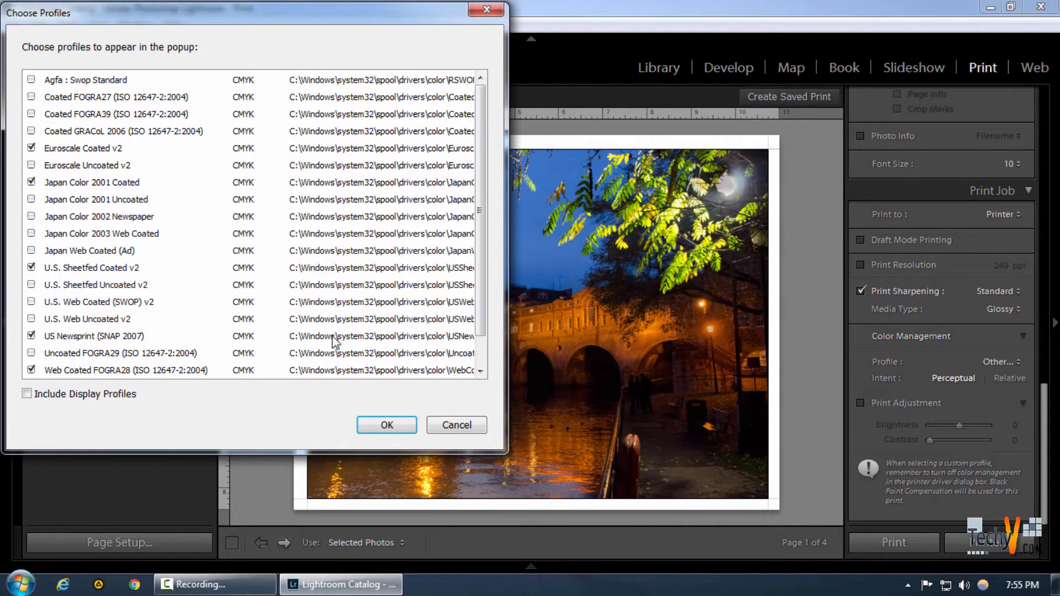
left_click_drag(483, 210, 467, 181)
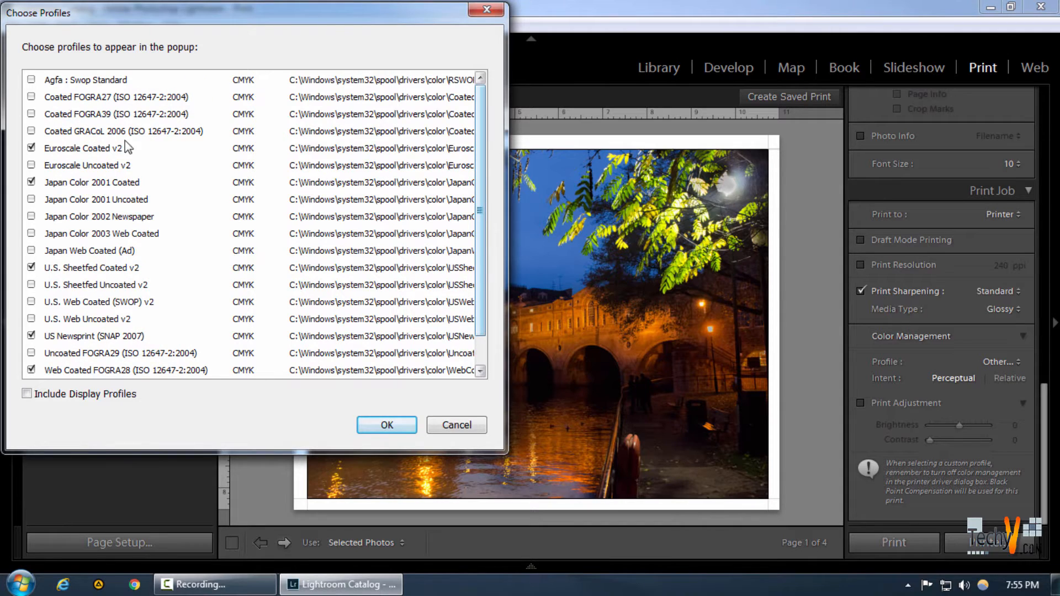
left_click(396, 425)
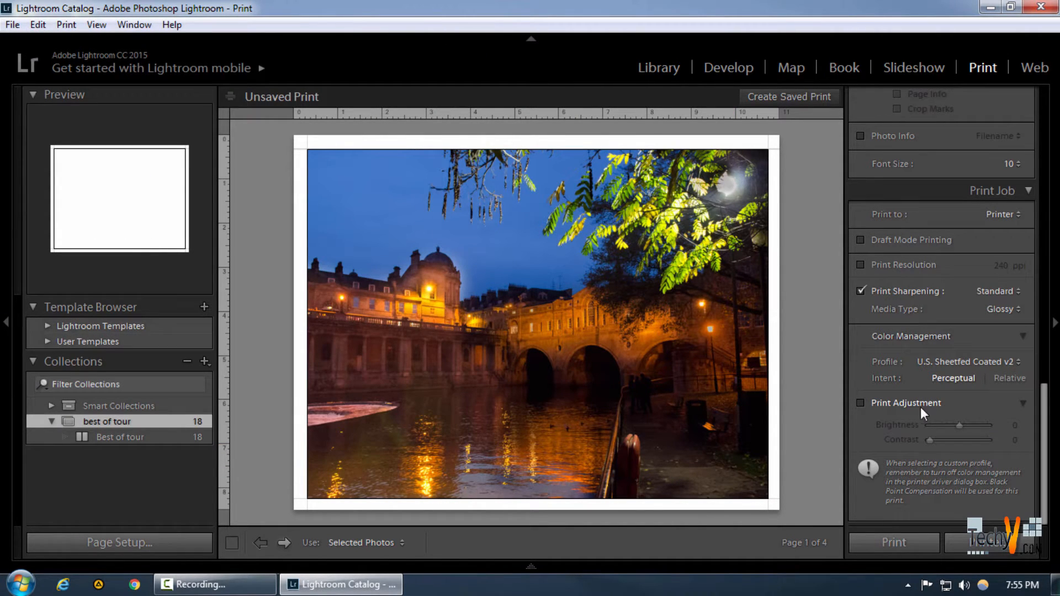
Try enabling Print Adjustment for brightness and contrast, and turn it off again.
left_click(881, 401)
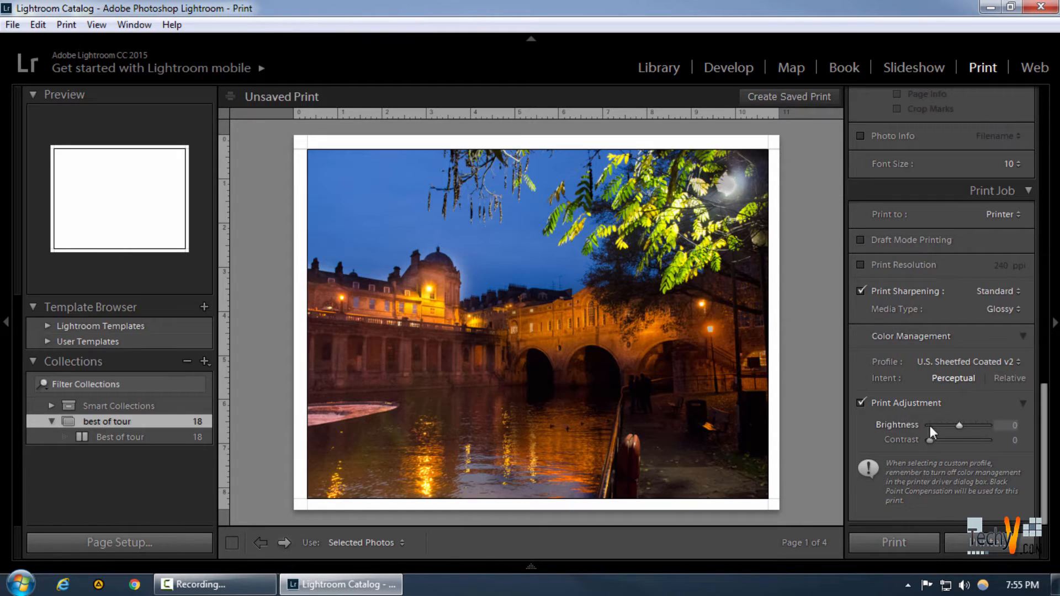
left_click(885, 401)
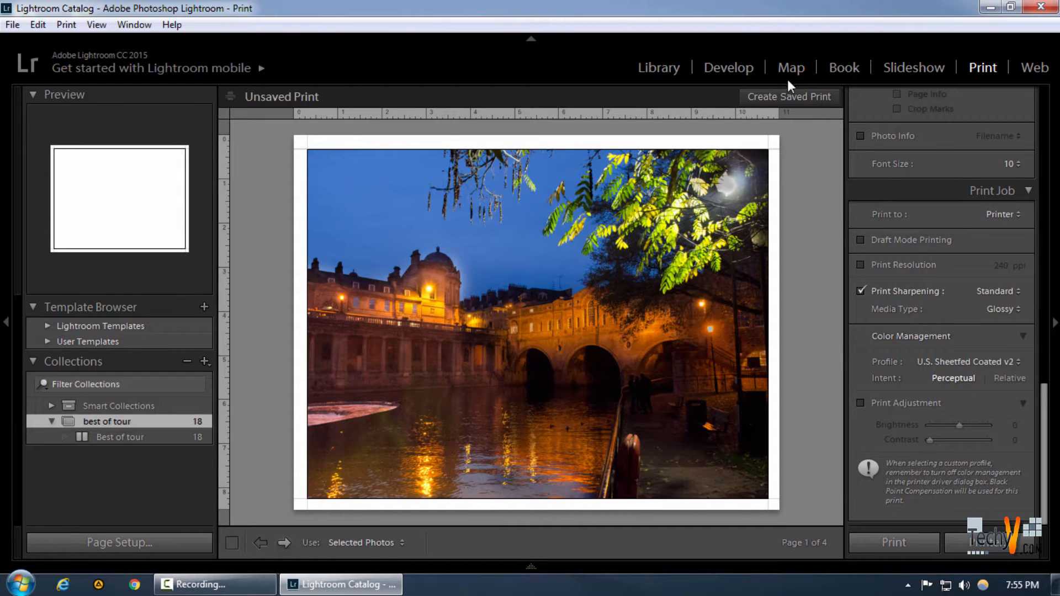
View the name, location and option settings for creating a saved print, and close them without creating one.
left_click(780, 97)
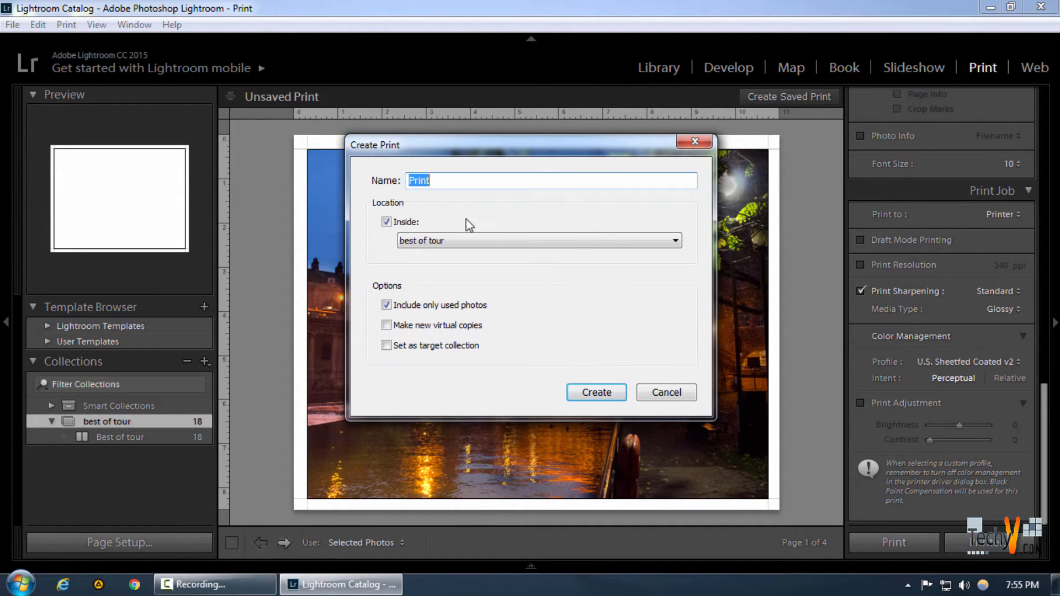
left_click(704, 142)
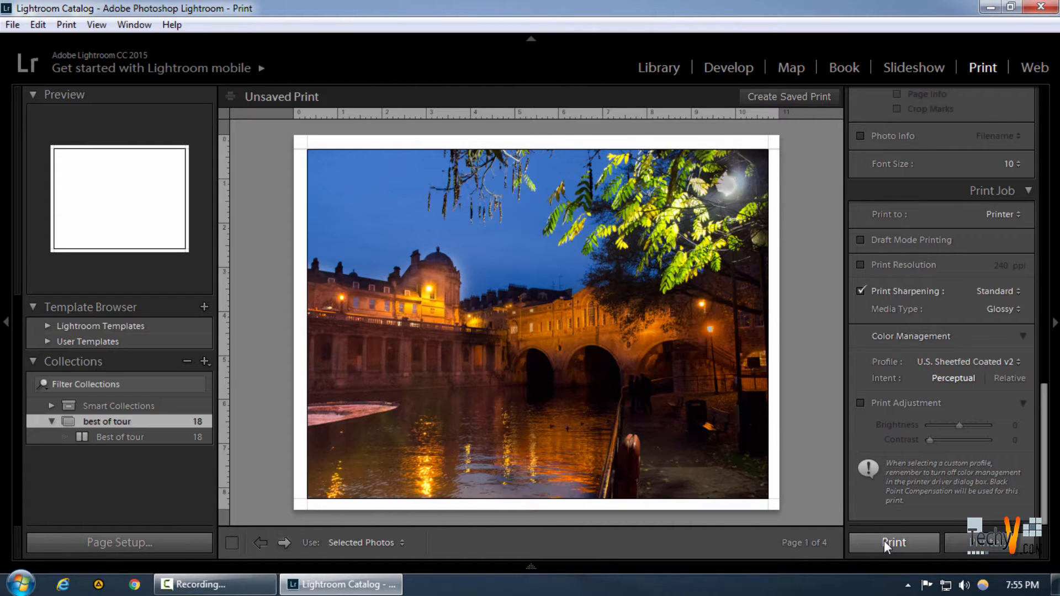
left_click(3, 338)
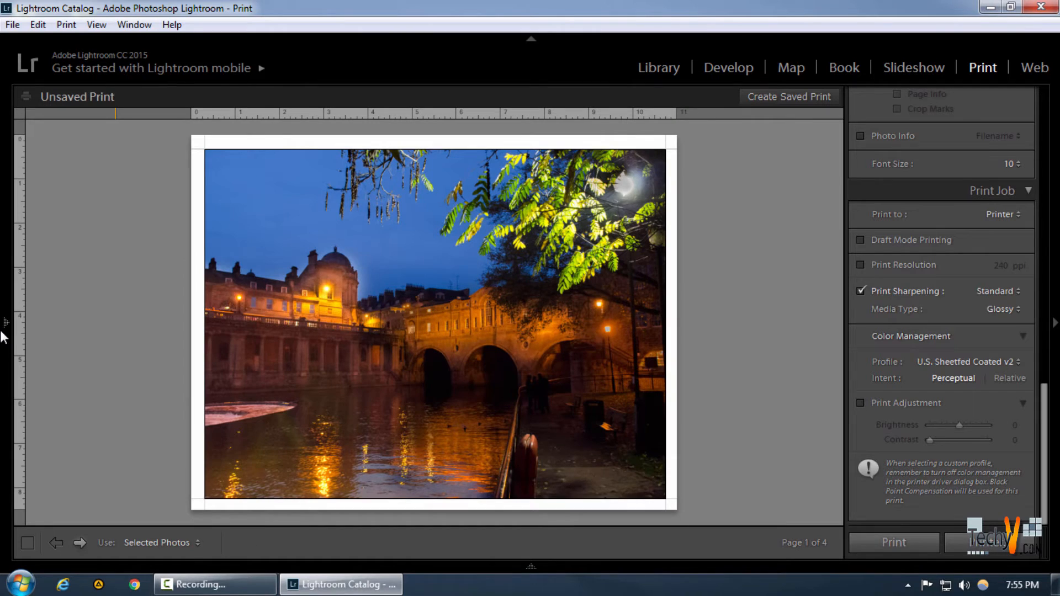
left_click(3, 338)
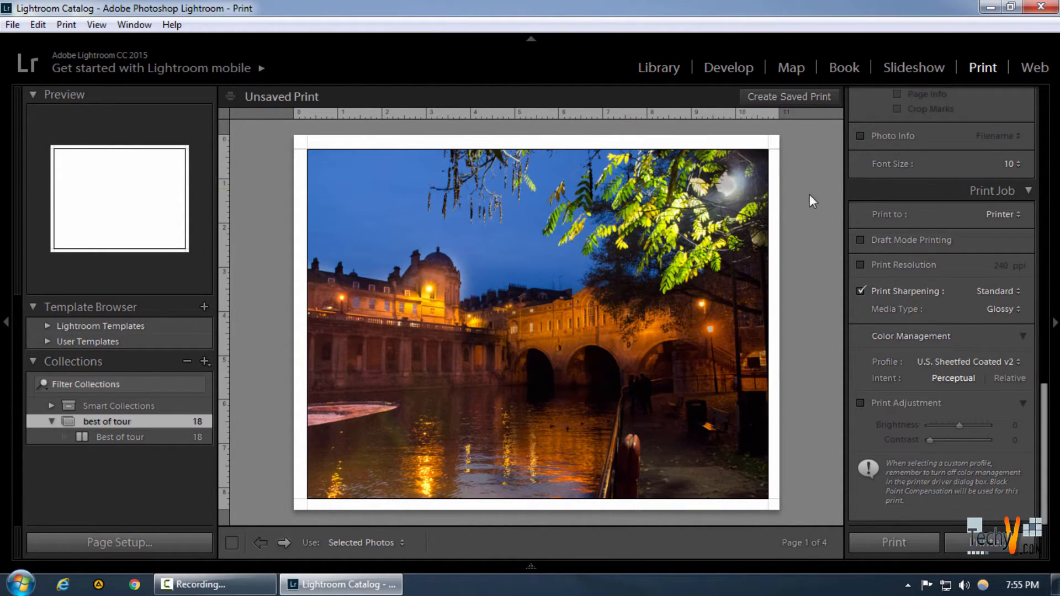
Start a new print template named "glossy print landscape" in the User Templates folder, and cancel its creation.
left_click(203, 307)
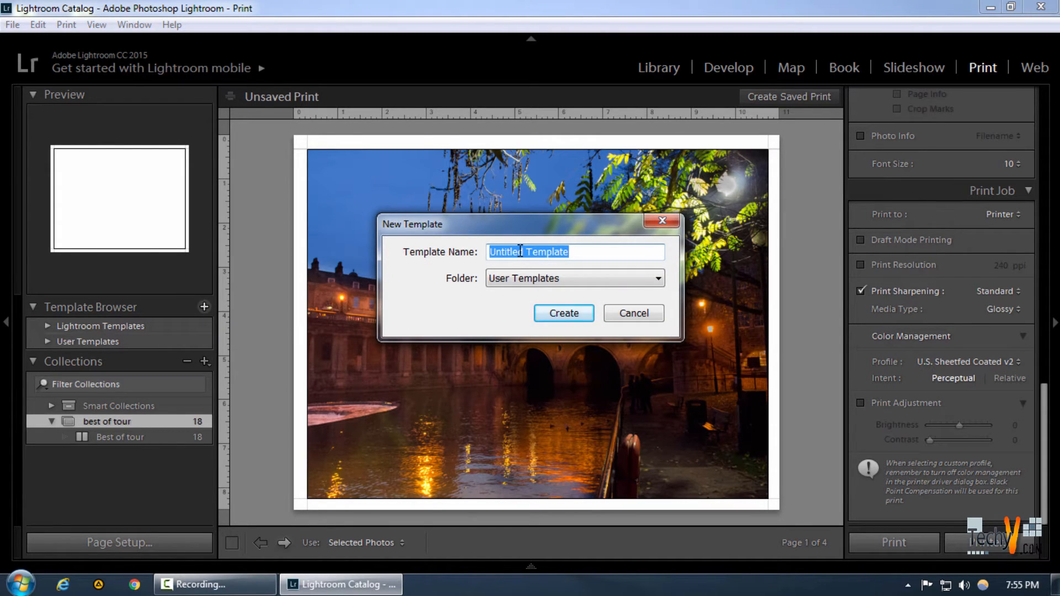
type("glossy prin")
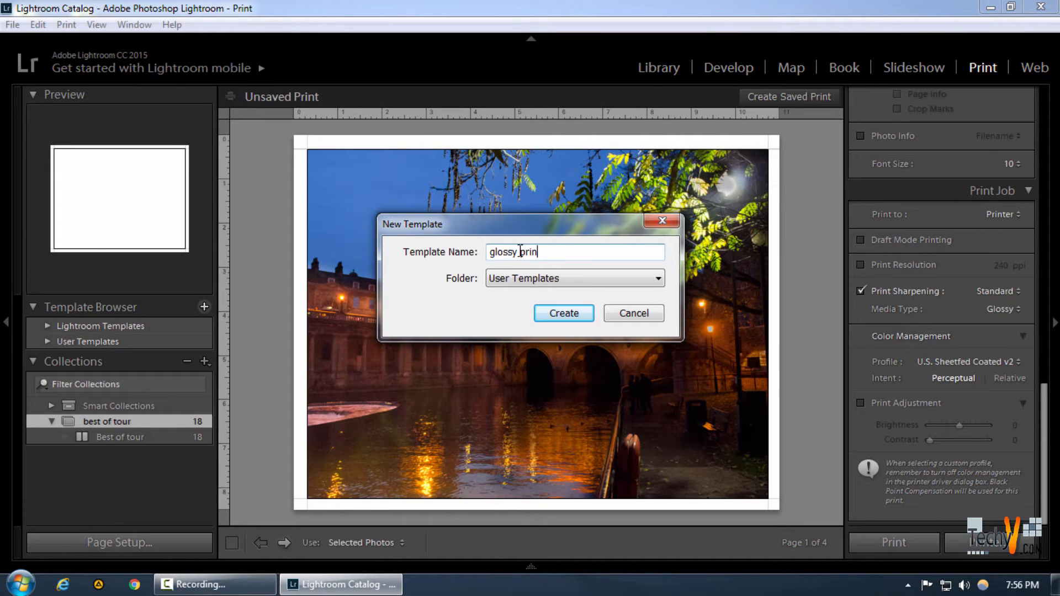
type("t lans")
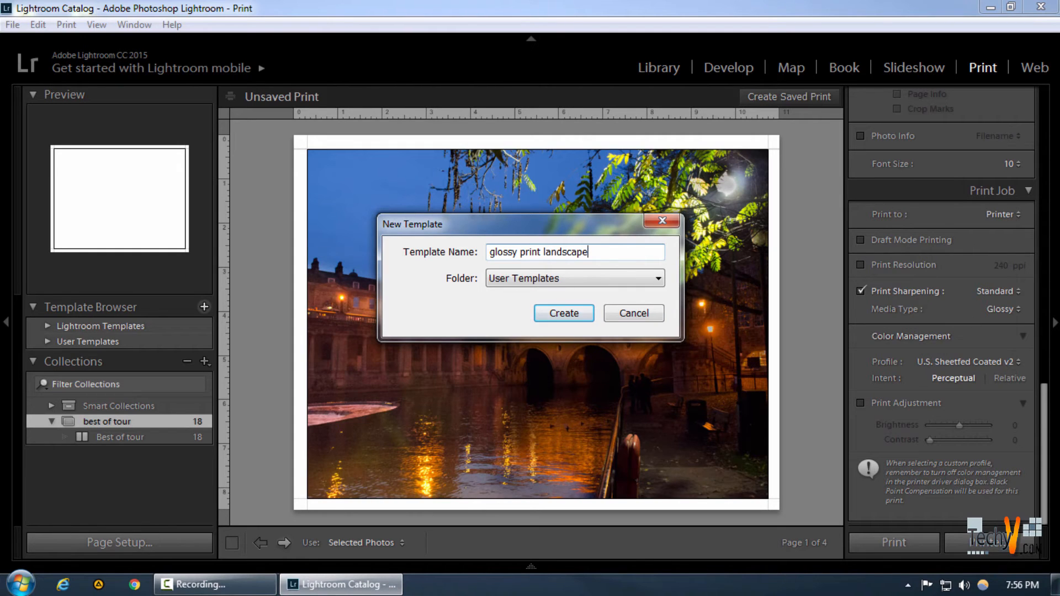
left_click(625, 315)
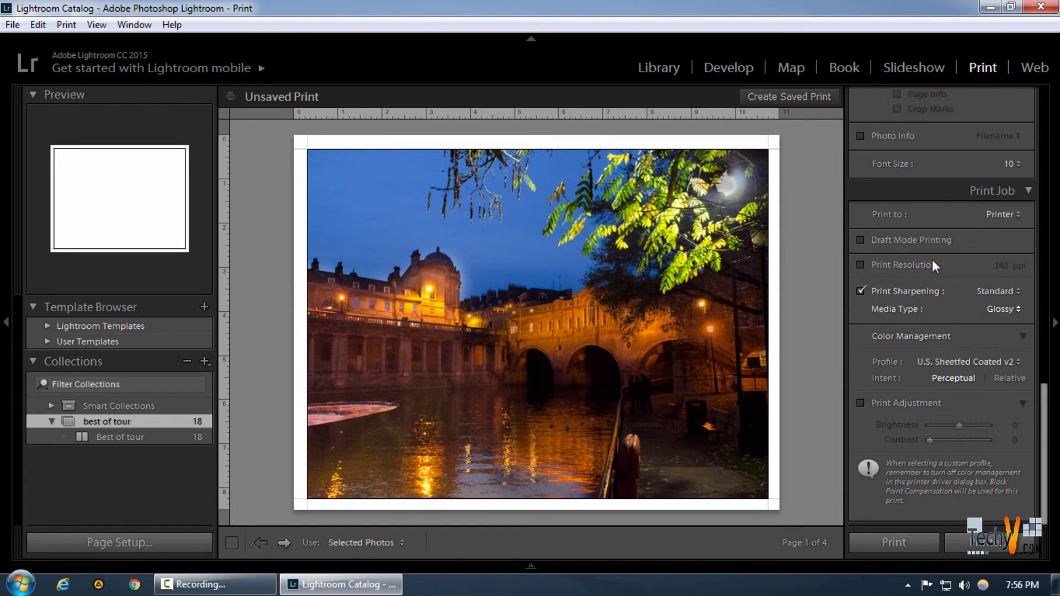
scroll(946, 240, "up", 5)
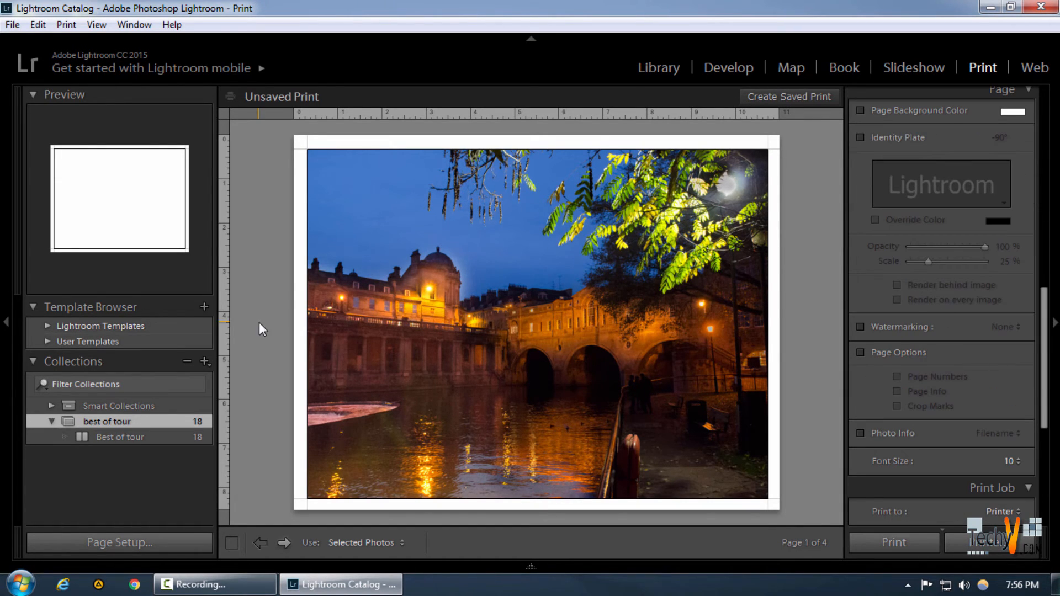